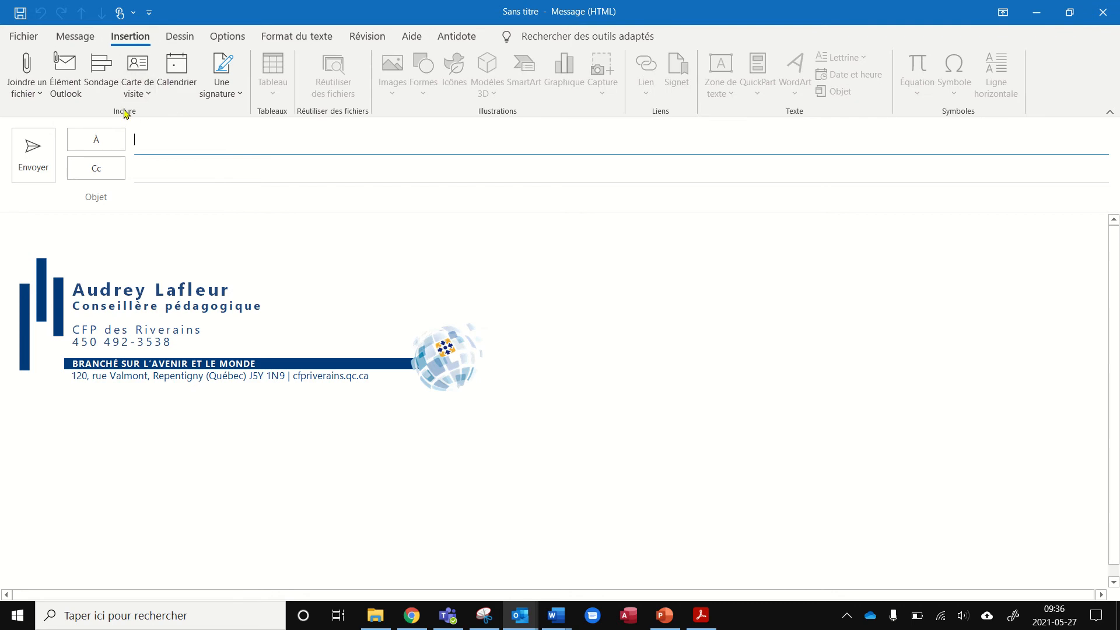
# Open the signature management dialog from the blank message and move it clear of the existing signature.
pyautogui.click(225, 95)
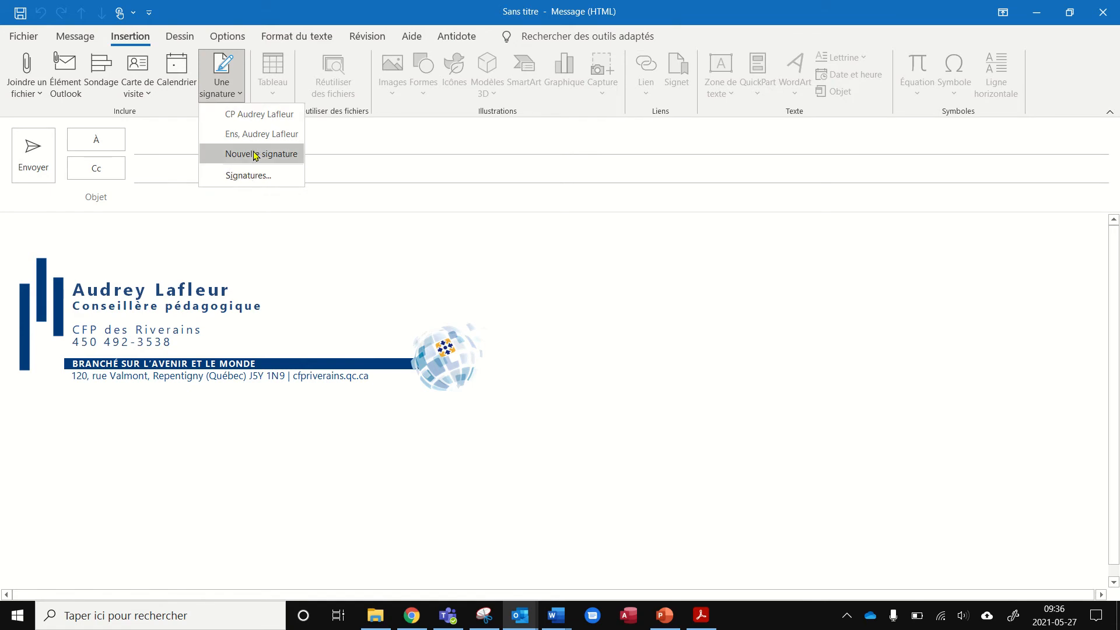
pyautogui.click(249, 176)
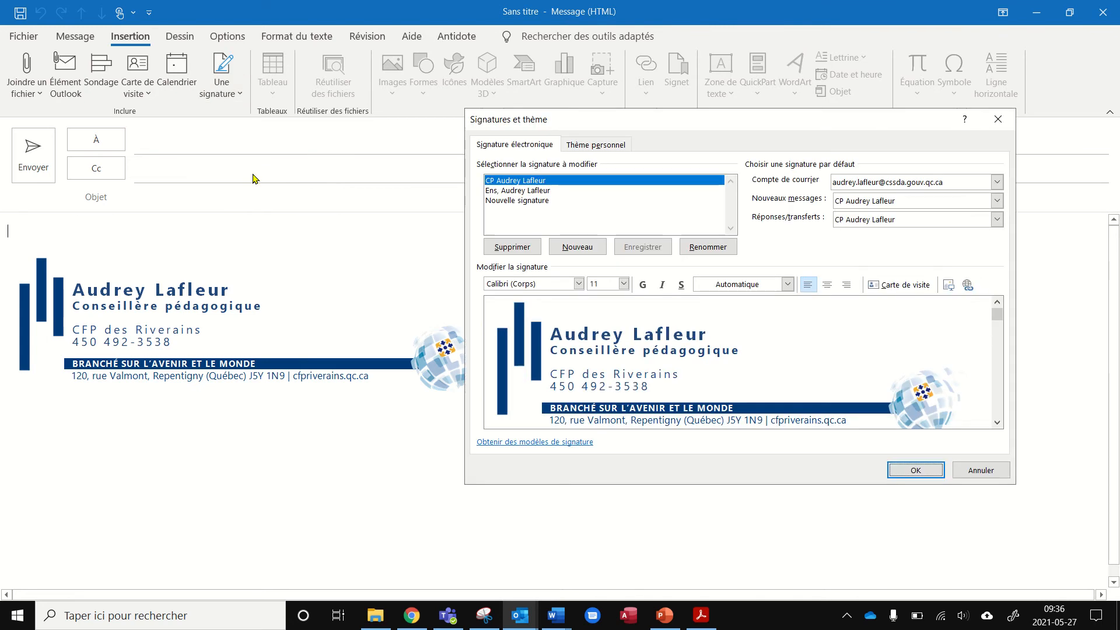
pyautogui.moveTo(637, 115); pyautogui.dragTo(457, 112)
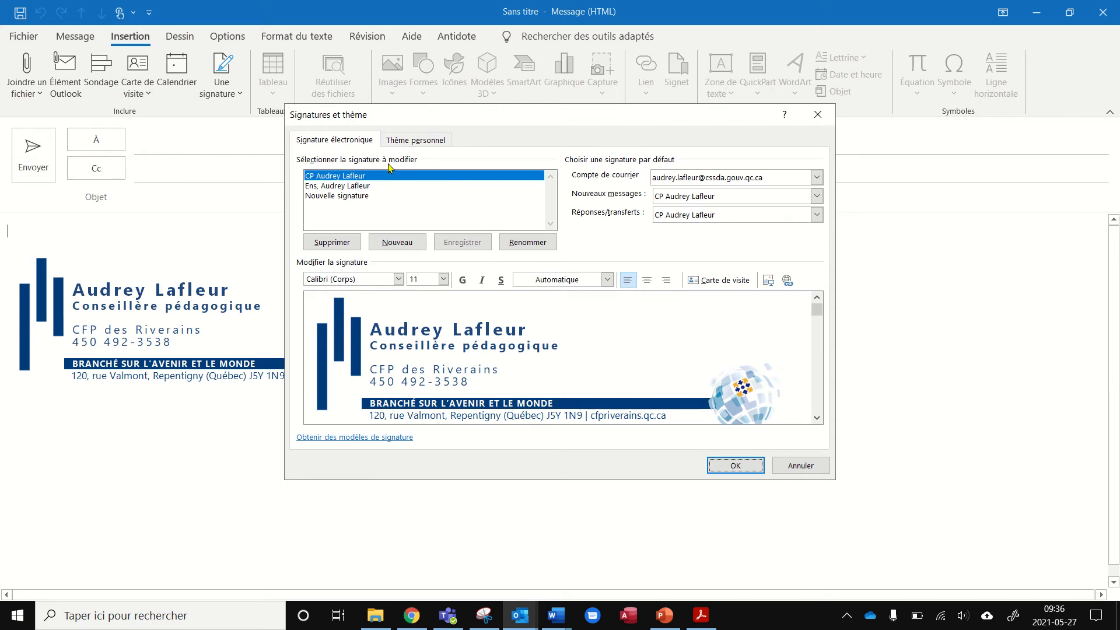
pyautogui.click(399, 242)
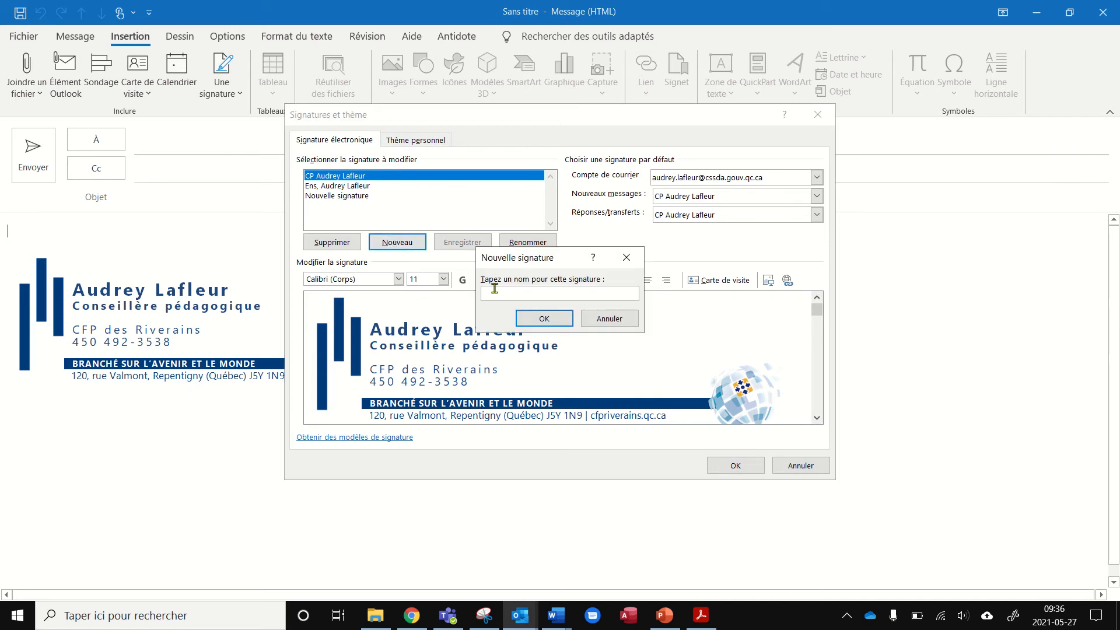
pyautogui.moveTo(517, 258); pyautogui.dragTo(497, 203)
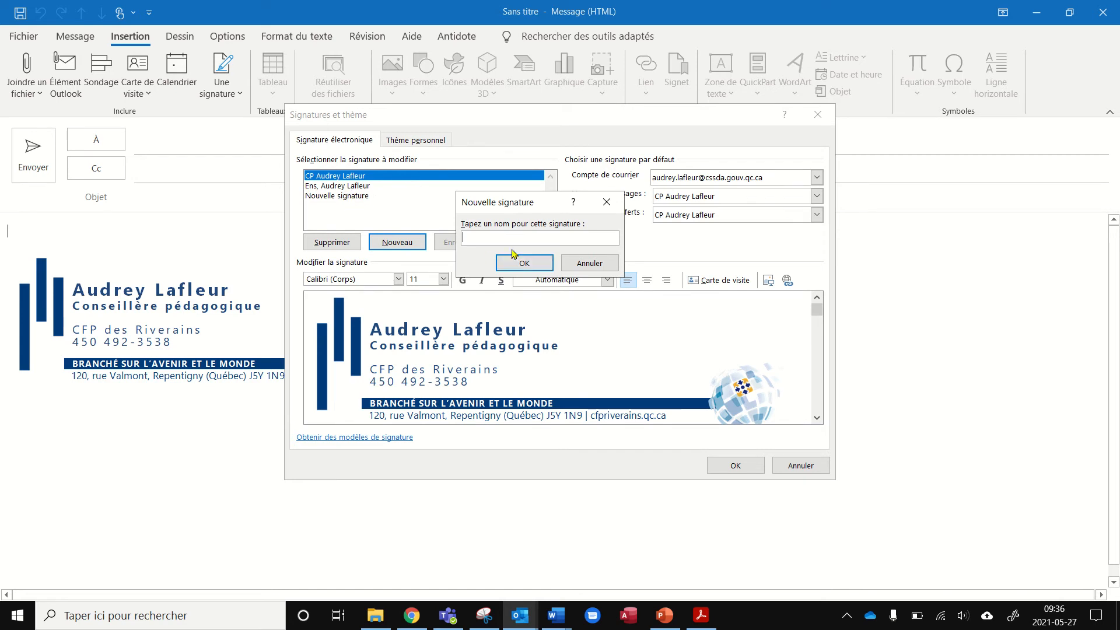
pyautogui.click(581, 266)
# Select the existing "Nouvelle signature" for editing and enter the trial text "njdbcbsvud" in its body.
pyautogui.click(383, 197)
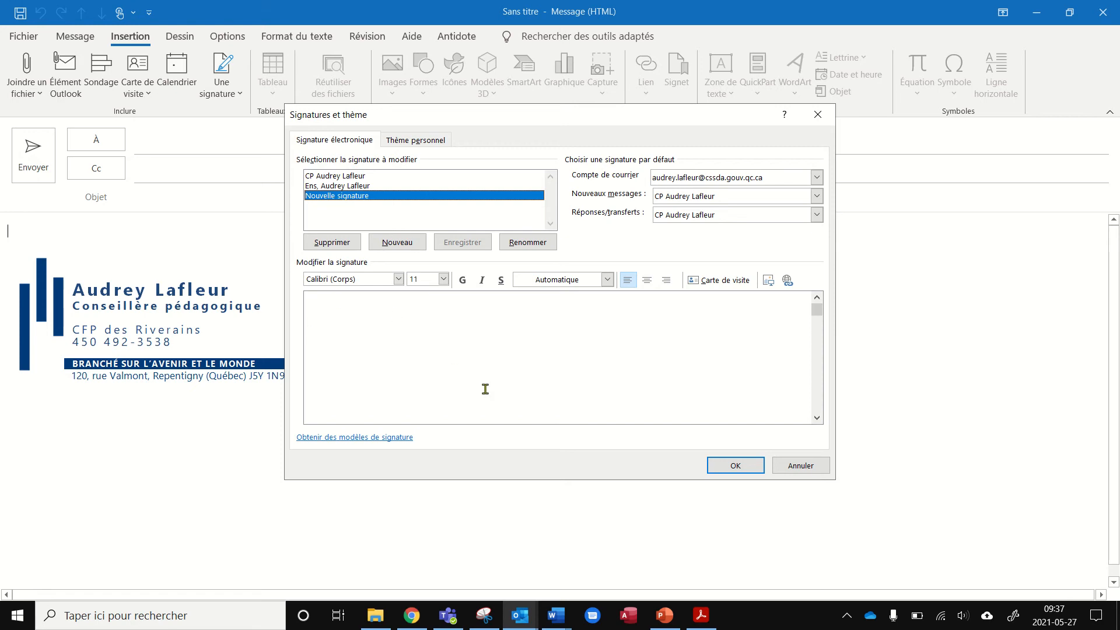
pyautogui.click(334, 307)
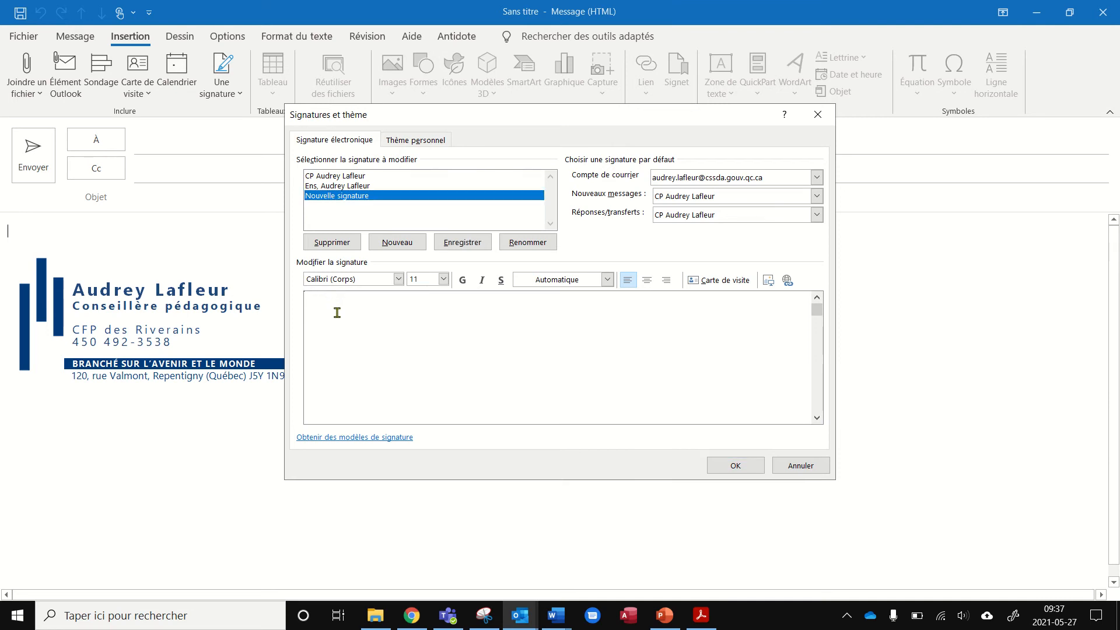
pyautogui.write('njdbcbsvud')
# Look through the font and text color choices available for the signature.
pyautogui.click(398, 279)
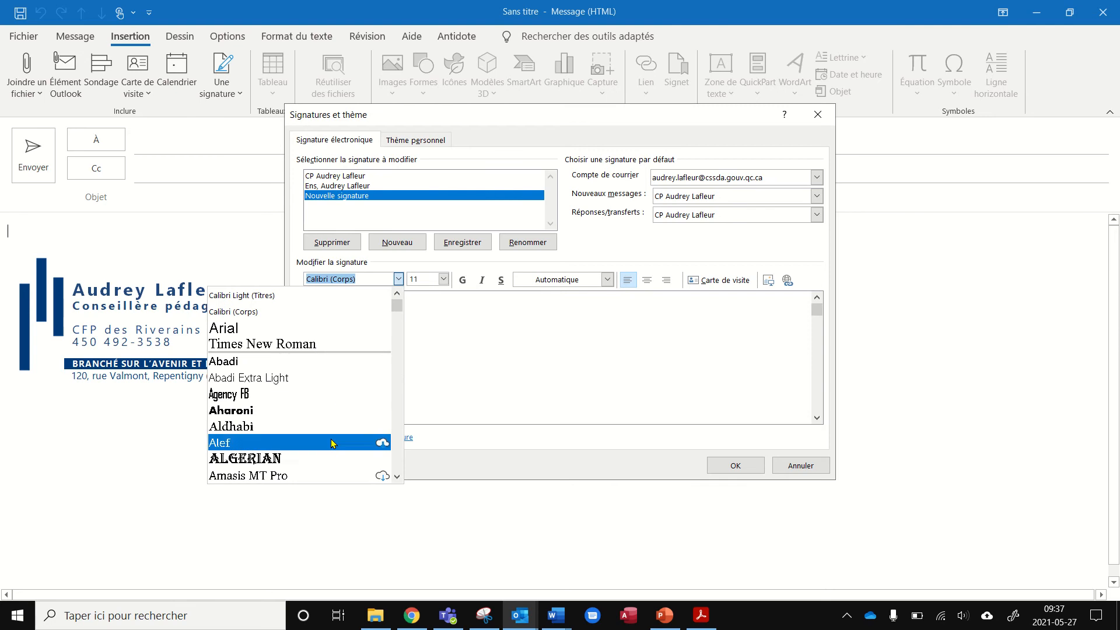
pyautogui.click(435, 326)
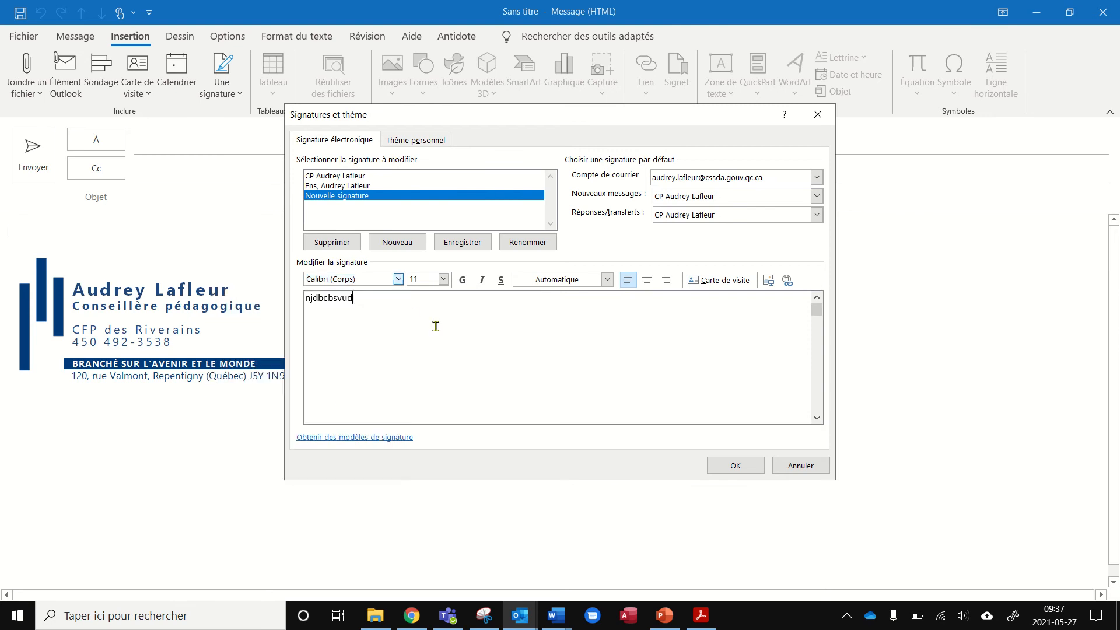
pyautogui.click(607, 280)
pyautogui.click(658, 359)
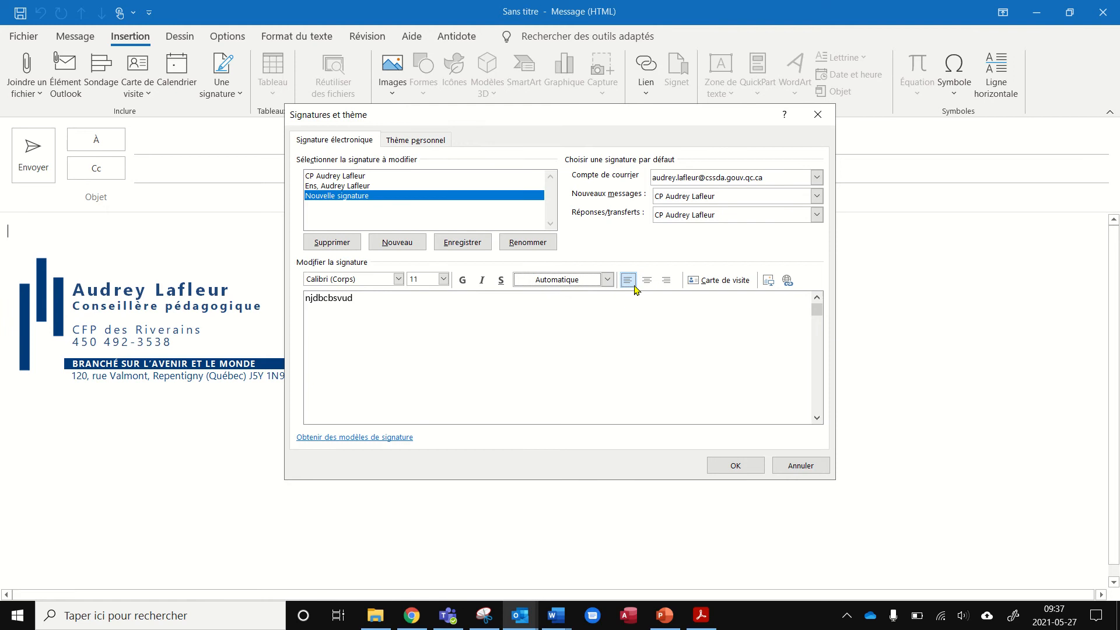
# Delete the trial text from the body of "Nouvelle signature".
pyautogui.doubleClick(400, 301)
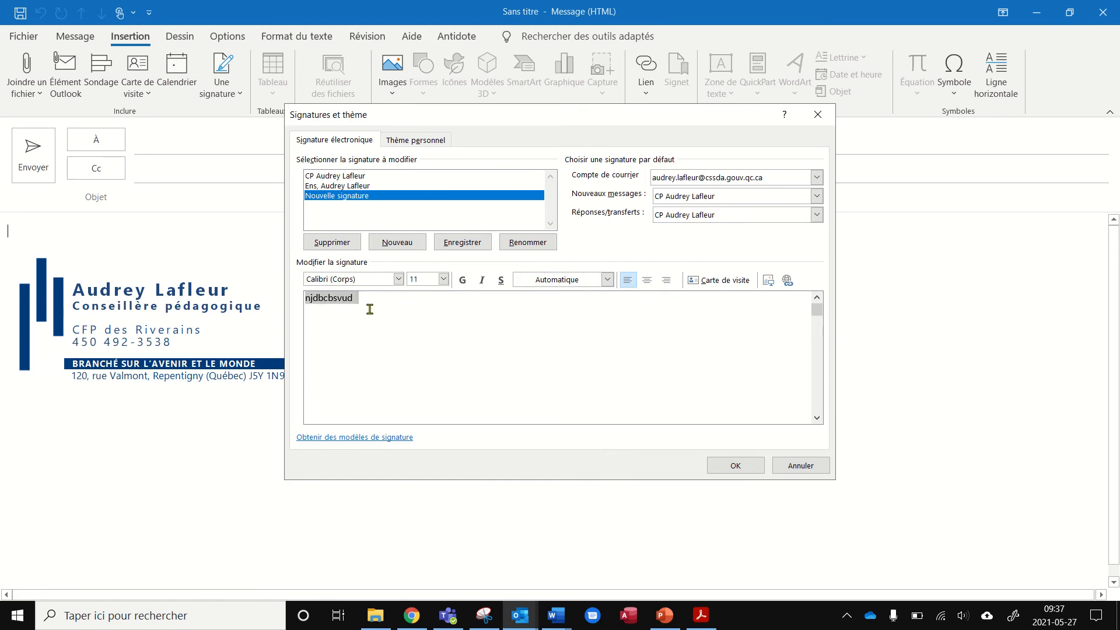
pyautogui.press('BackSpace')
pyautogui.click(718, 284)
# Switch to Word and bring up Document1, which holds the signature design with the cartoon avatar.
pyautogui.click(553, 616)
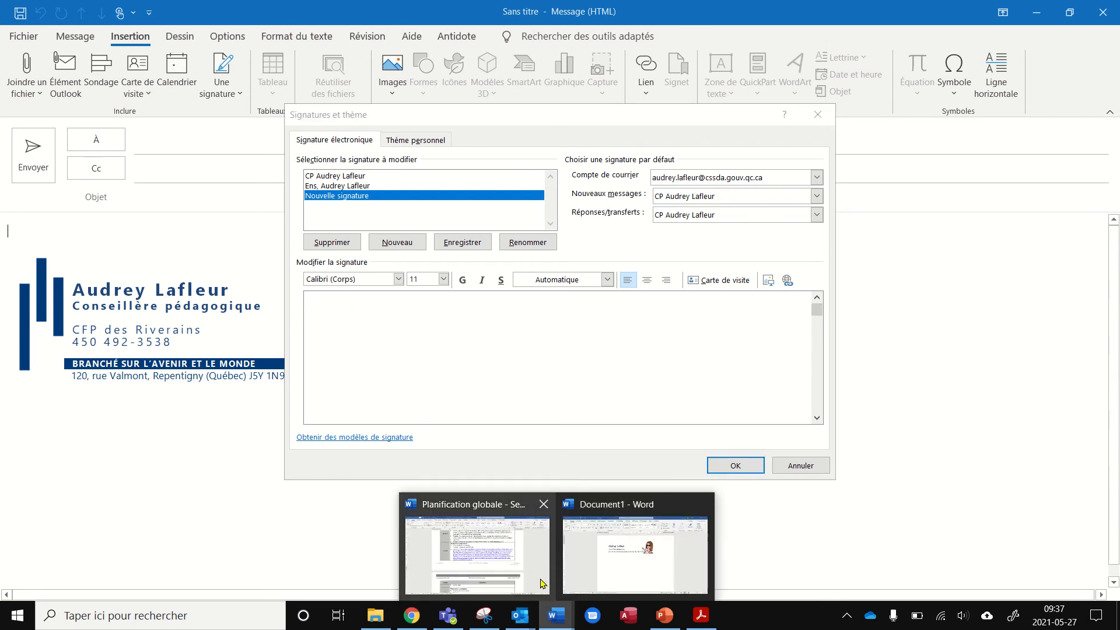
pyautogui.click(611, 532)
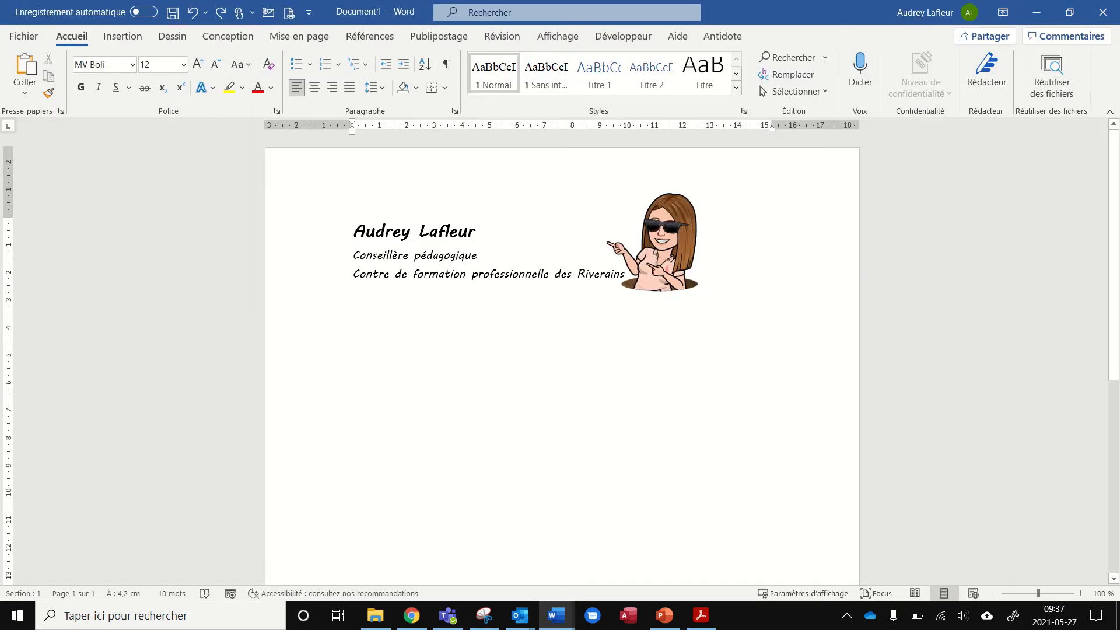
pyautogui.doubleClick(419, 403)
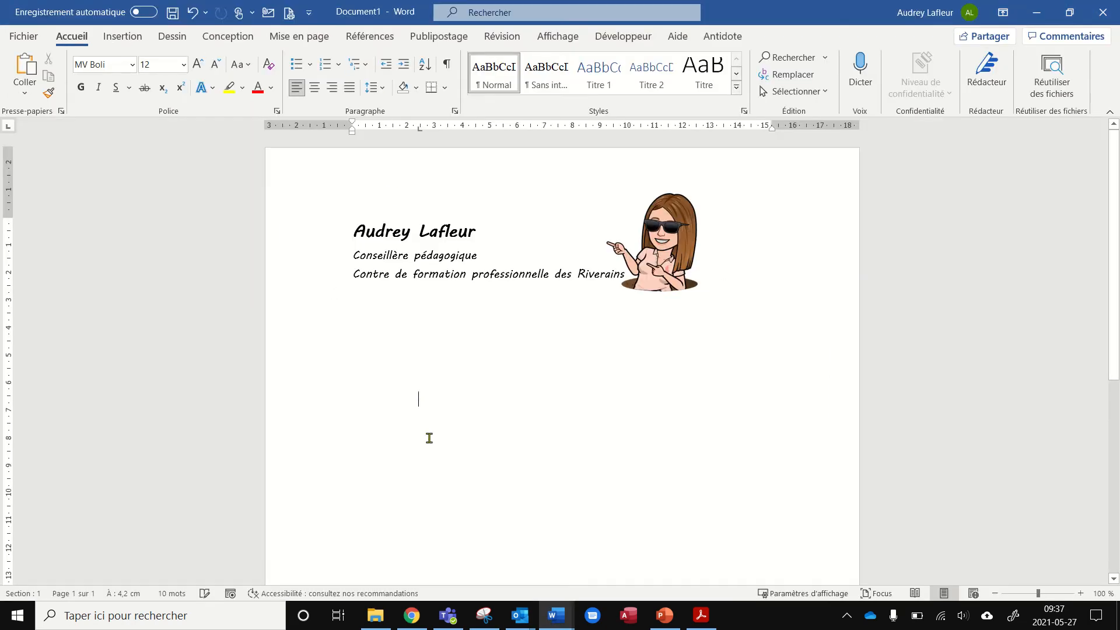
# Switch to the Snipping Tool, capture the signature text together with the avatar, and copy the snip.
pyautogui.click(486, 623)
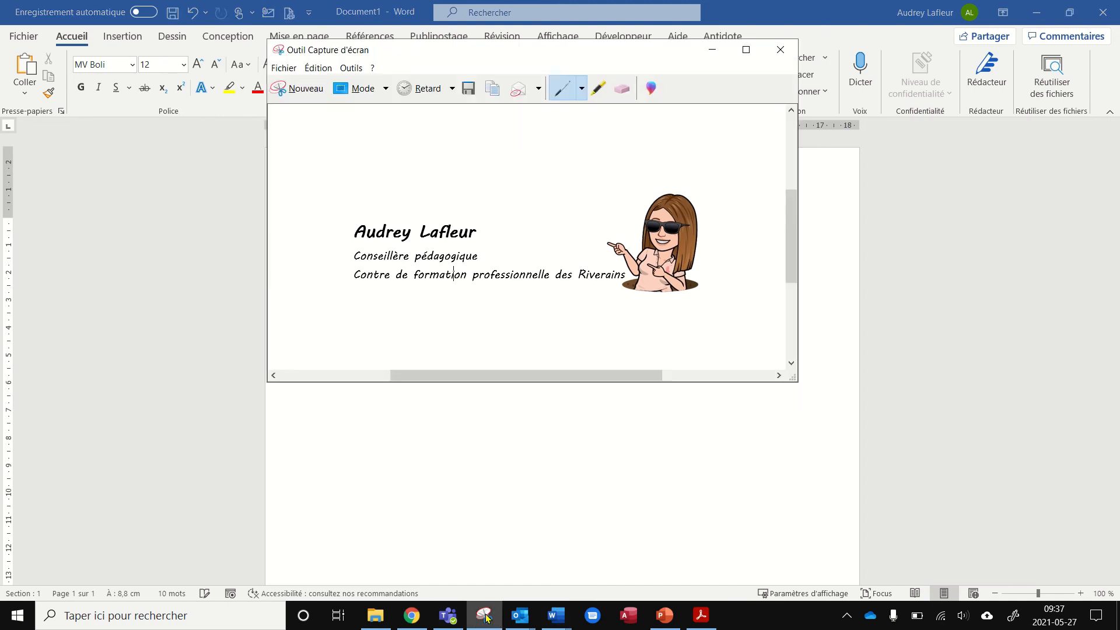
pyautogui.click(290, 90)
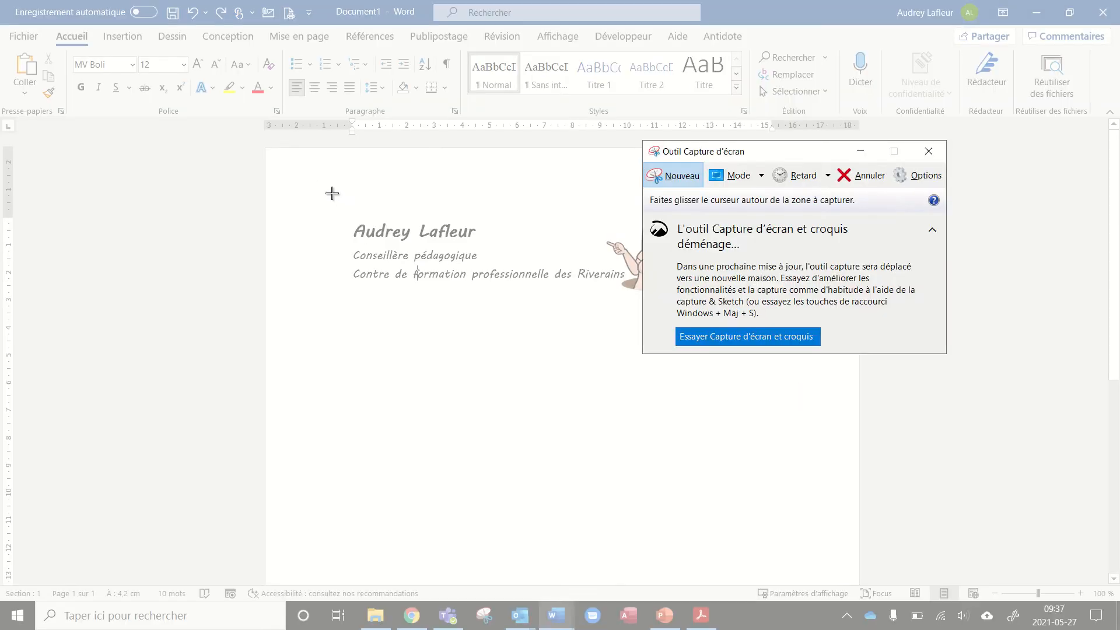
pyautogui.moveTo(332, 193)
pyautogui.mouseDown()
pyautogui.moveTo(601, 217)
pyautogui.moveTo(708, 301)
pyautogui.mouseUp()
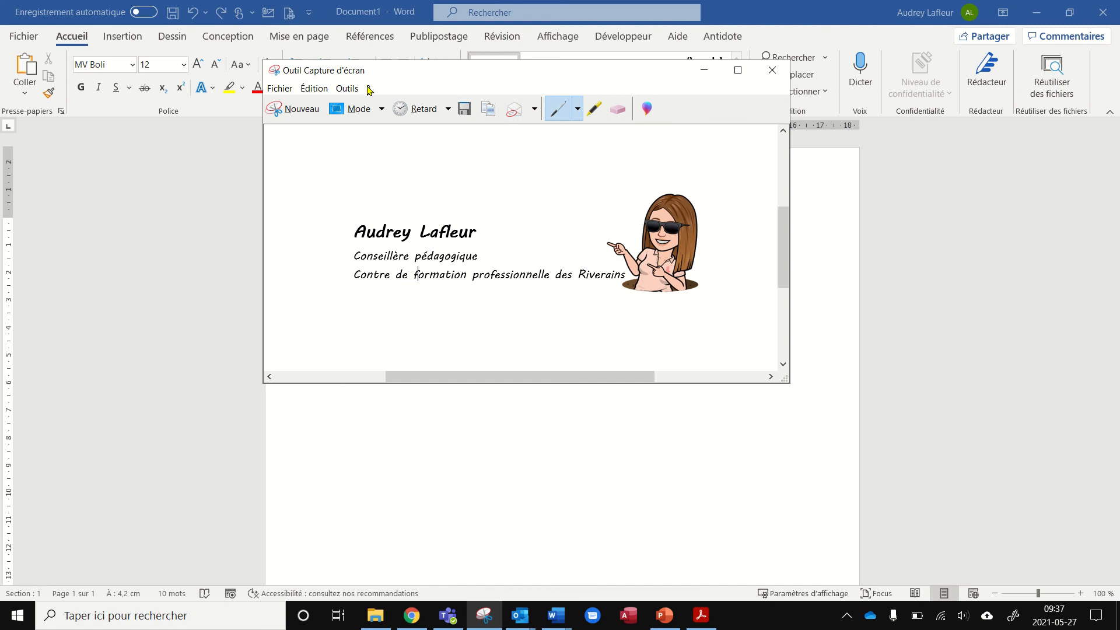
pyautogui.click(313, 88)
pyautogui.click(325, 103)
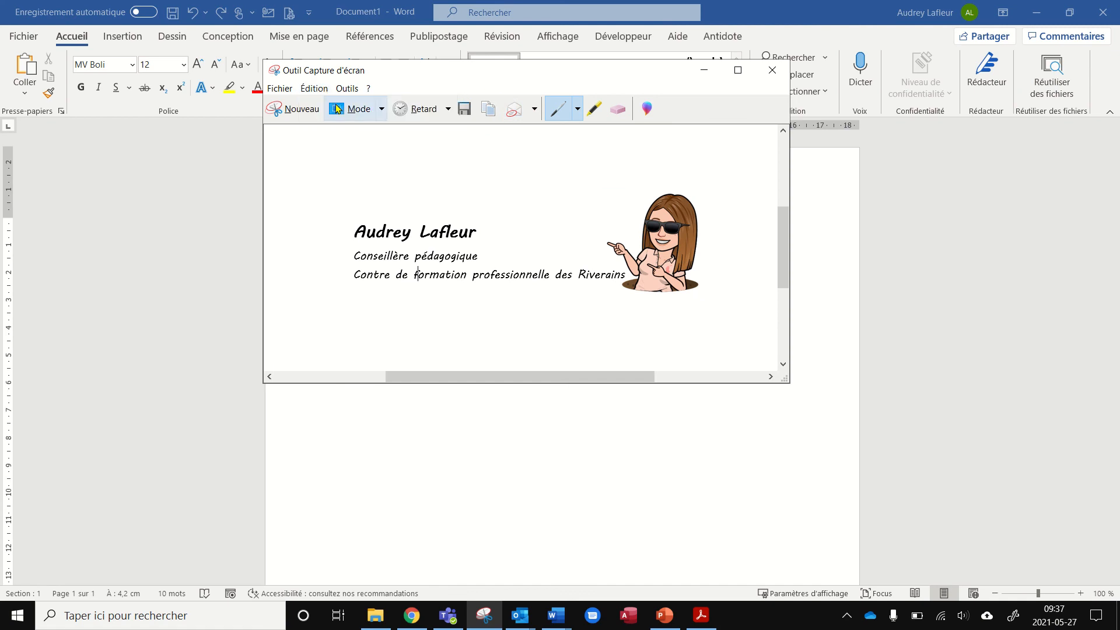
# Return to Outlook's signature dialog and paste the captured image into the body of "Nouvelle signature".
pyautogui.click(519, 615)
pyautogui.click(545, 566)
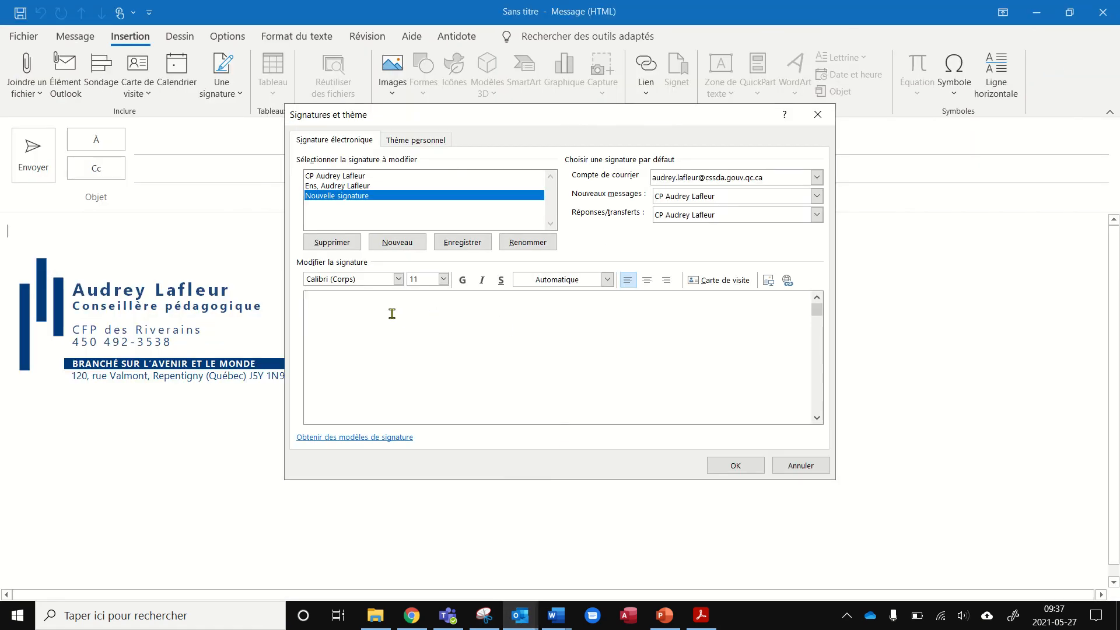
pyautogui.hotkey('ctrl', 'v')
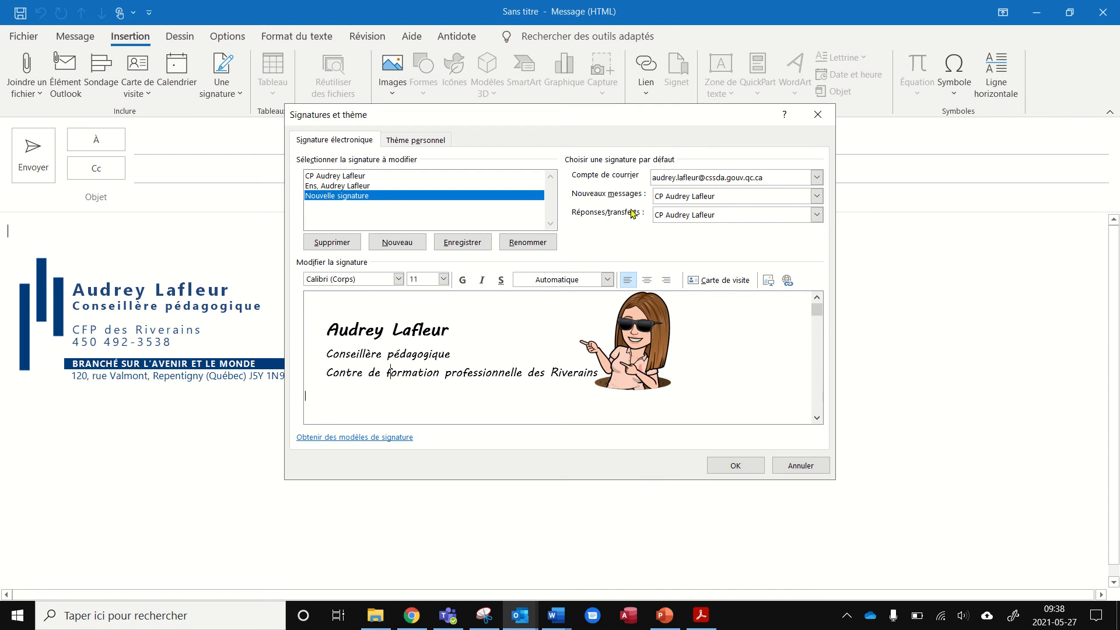
# Review the default signature choices for new messages, keep the current ones, and save the signature settings.
pyautogui.click(819, 197)
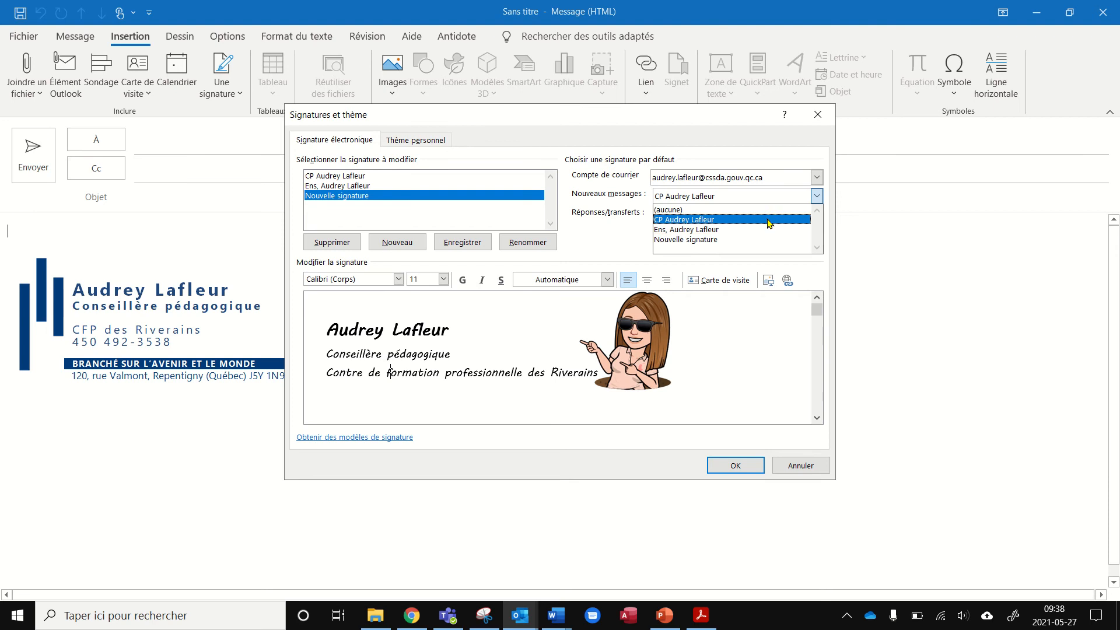
pyautogui.click(632, 231)
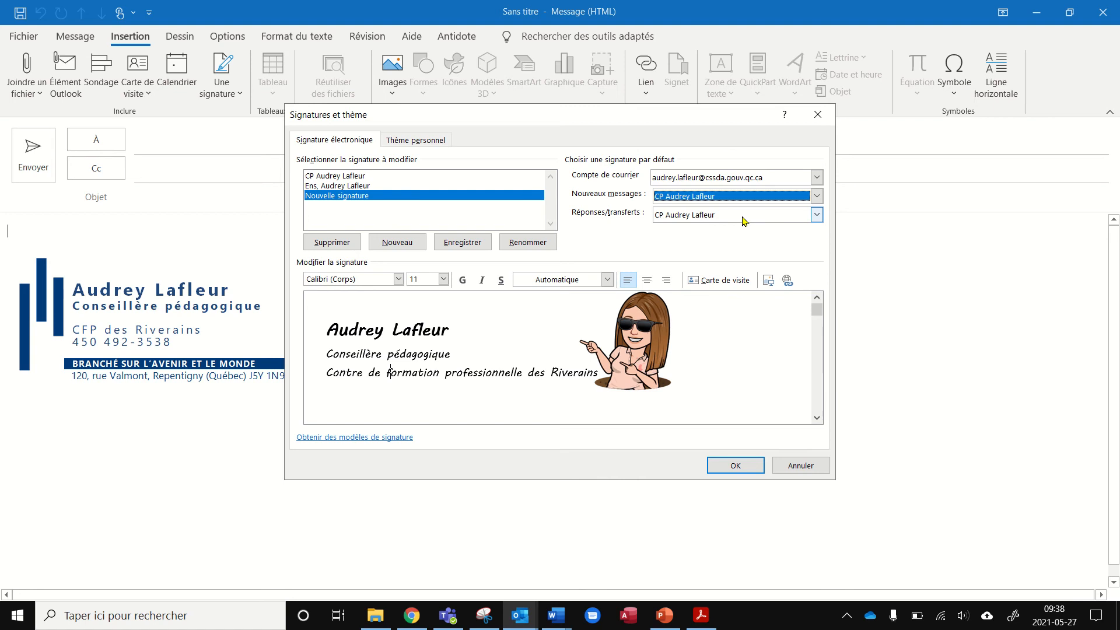
pyautogui.click(729, 465)
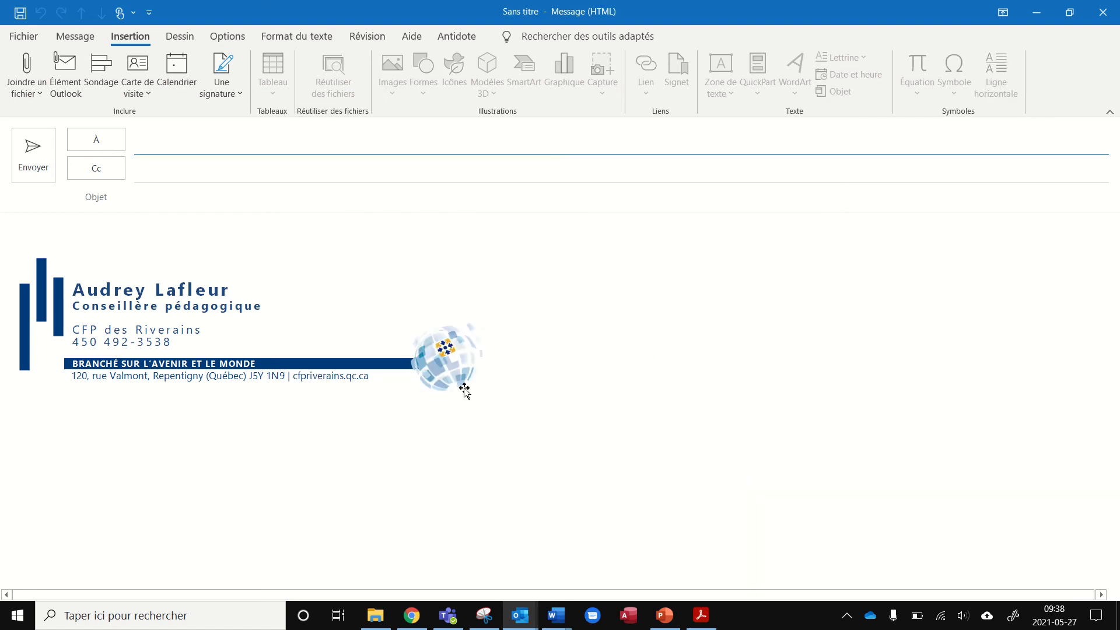
# Insert "Nouvelle signature" into the message in place of the default signature.
pyautogui.click(225, 93)
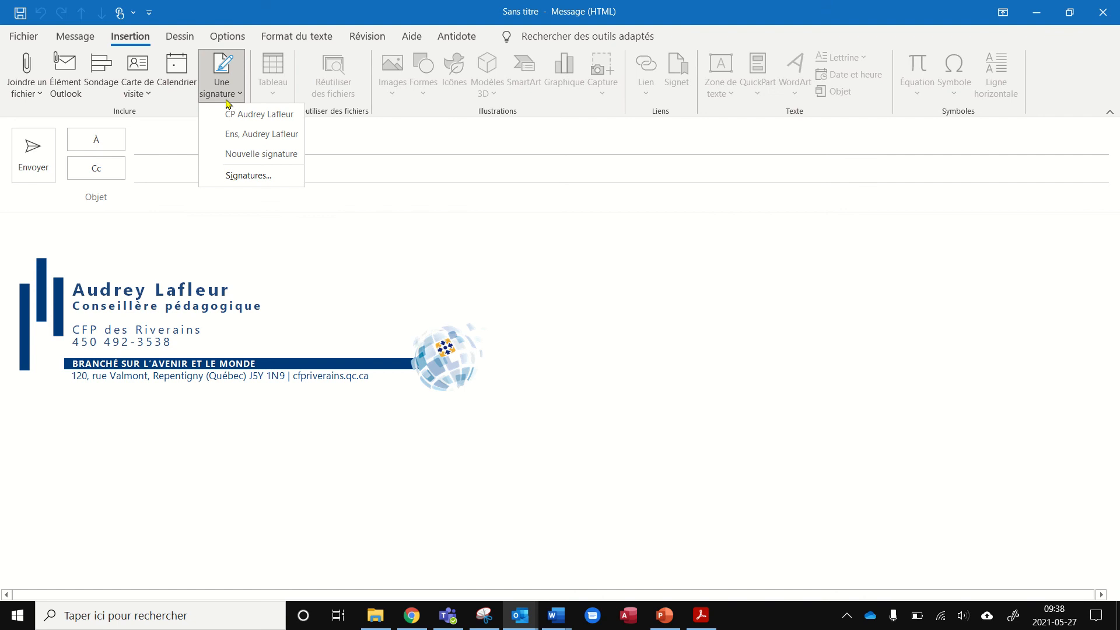
pyautogui.click(260, 155)
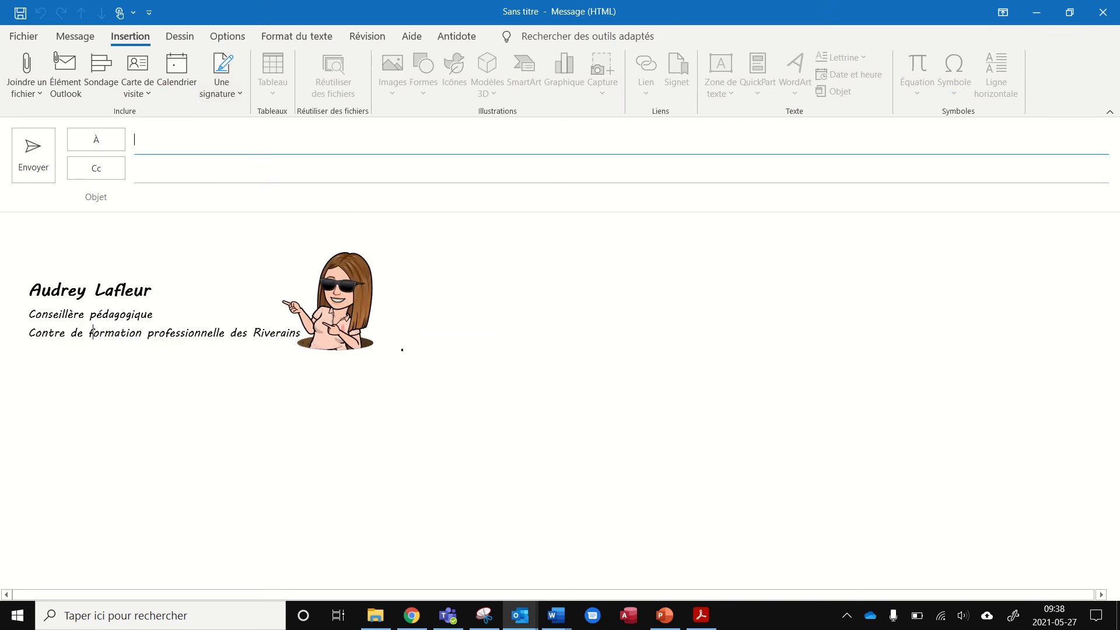
# Swap the message's signature to the CP signature and back to "Nouvelle signature".
pyautogui.click(220, 94)
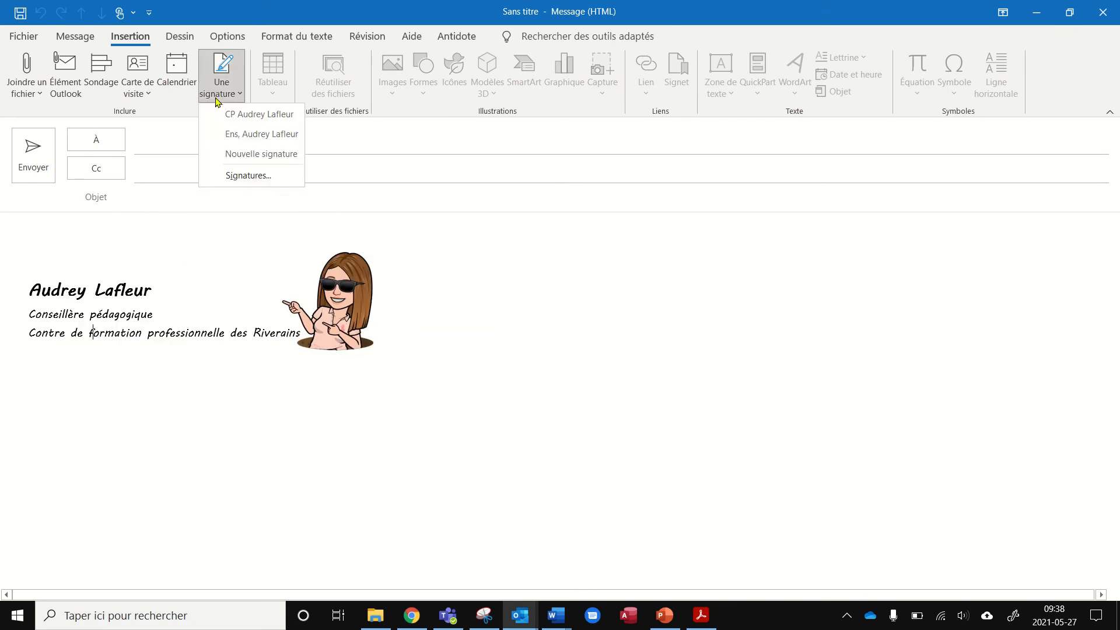
pyautogui.click(237, 115)
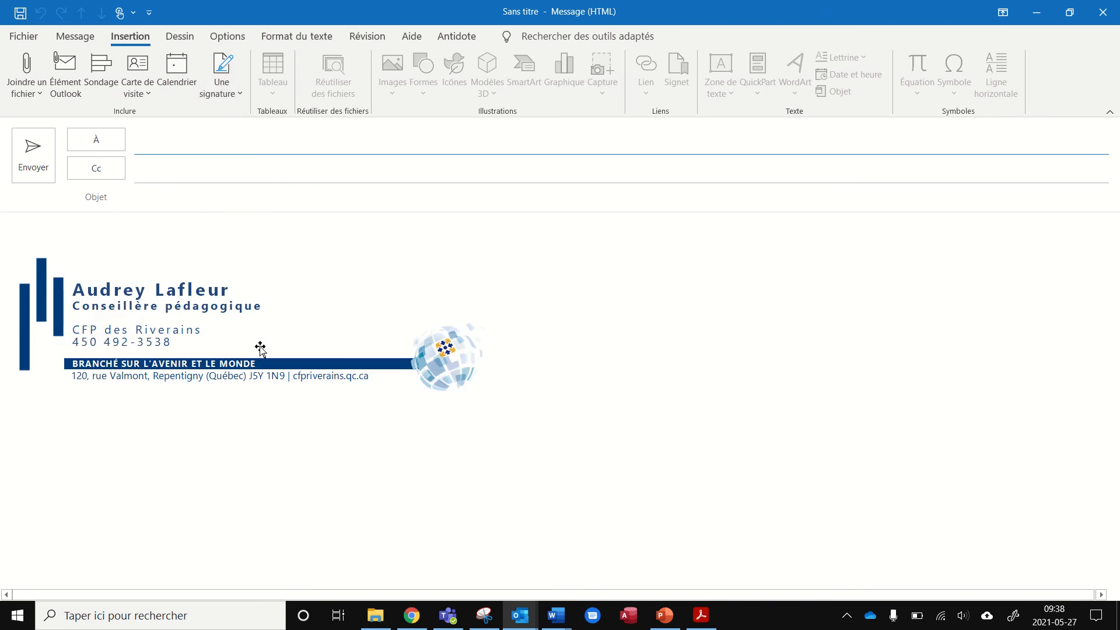
pyautogui.click(219, 95)
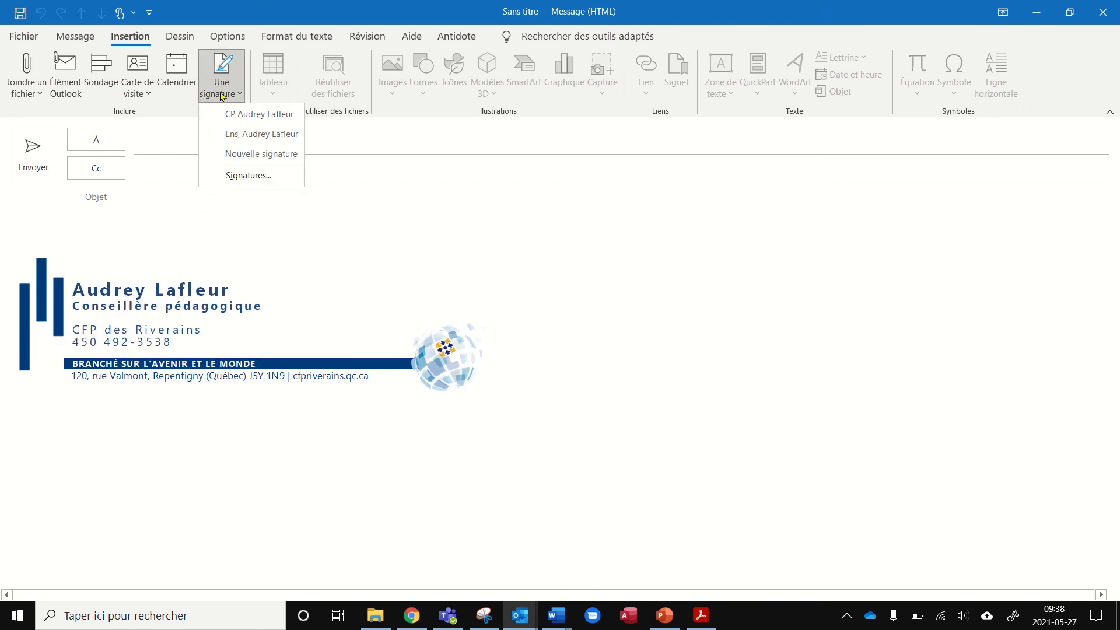
pyautogui.click(240, 155)
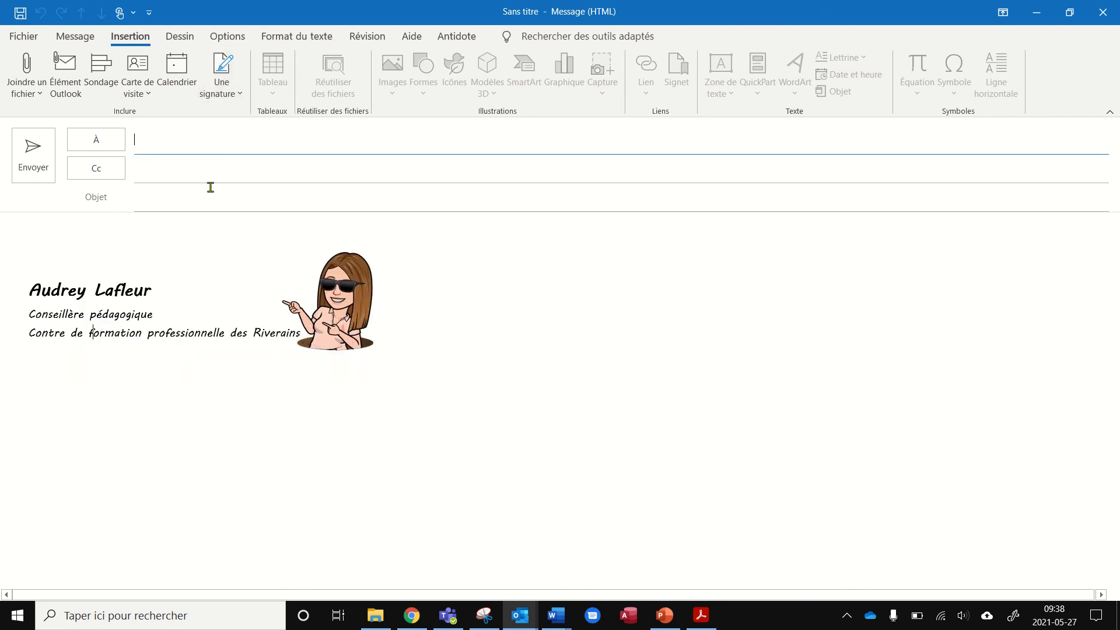
# Open the signature settings from the message and display the personal theme options.
pyautogui.click(219, 93)
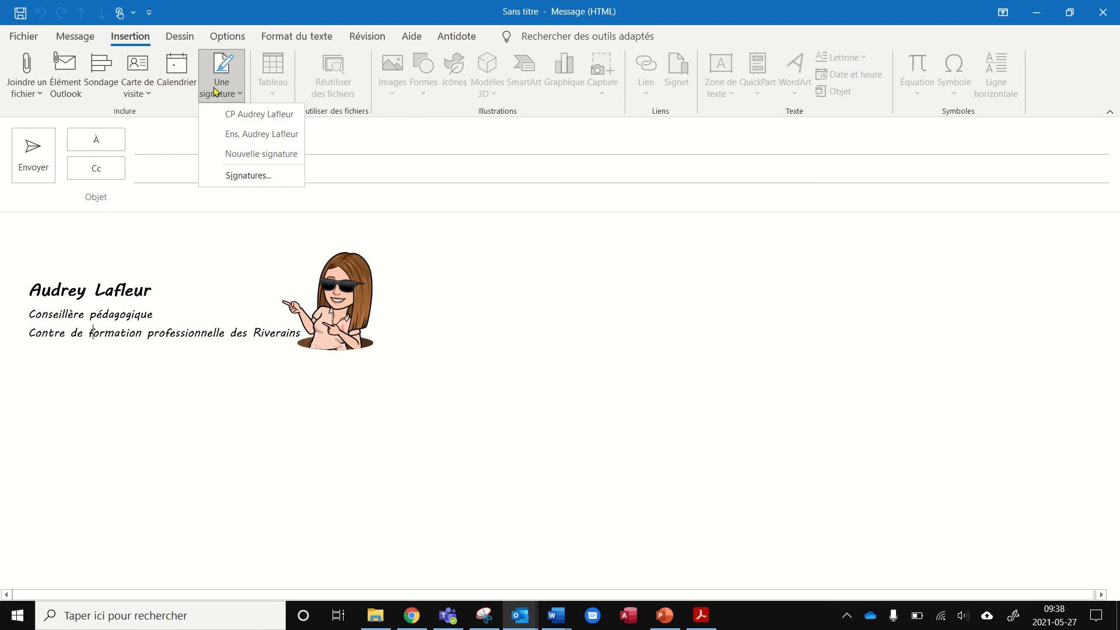
pyautogui.click(242, 177)
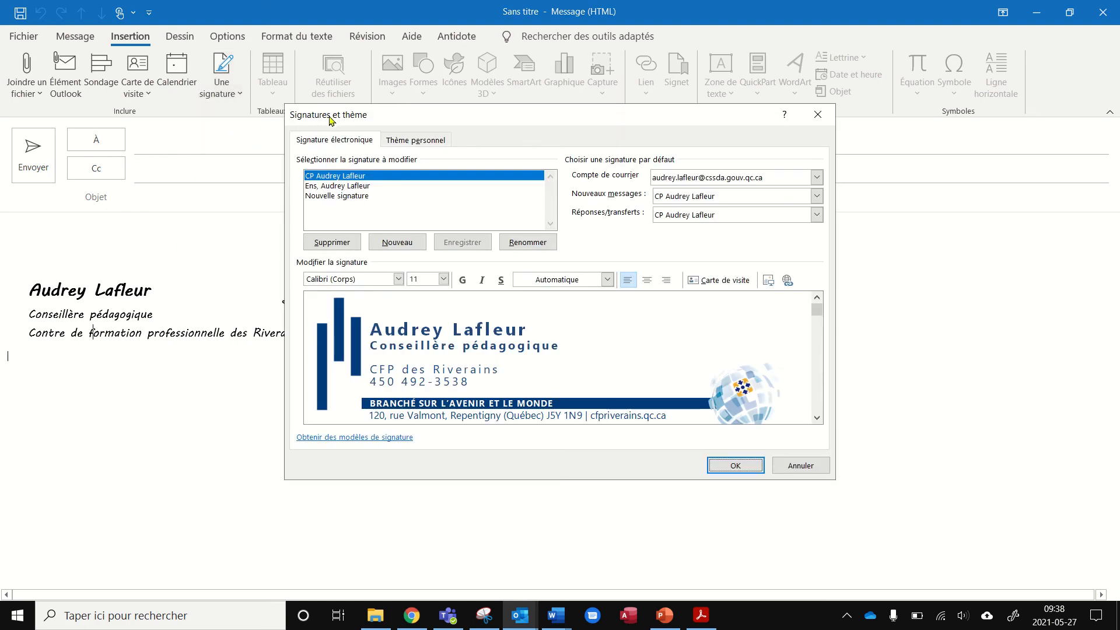
pyautogui.click(350, 140)
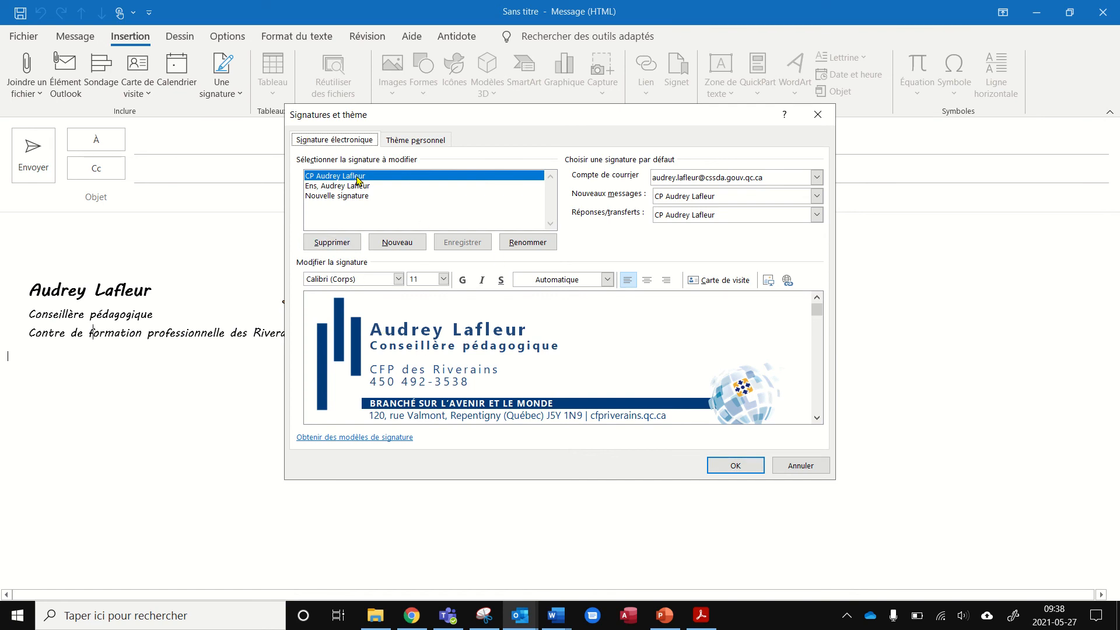
pyautogui.click(416, 141)
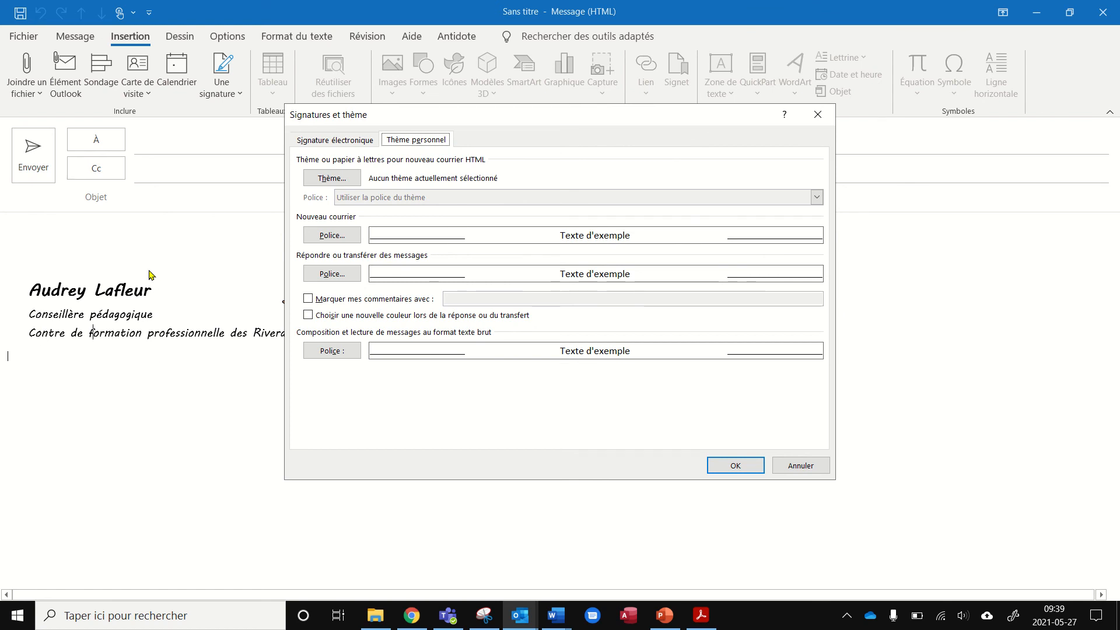
# Preview the Après-midi, Ardoise, Axe, Bloc-notes, Brise, Cascade, Ciment and Éclipse themes for new HTML mail.
pyautogui.click(332, 177)
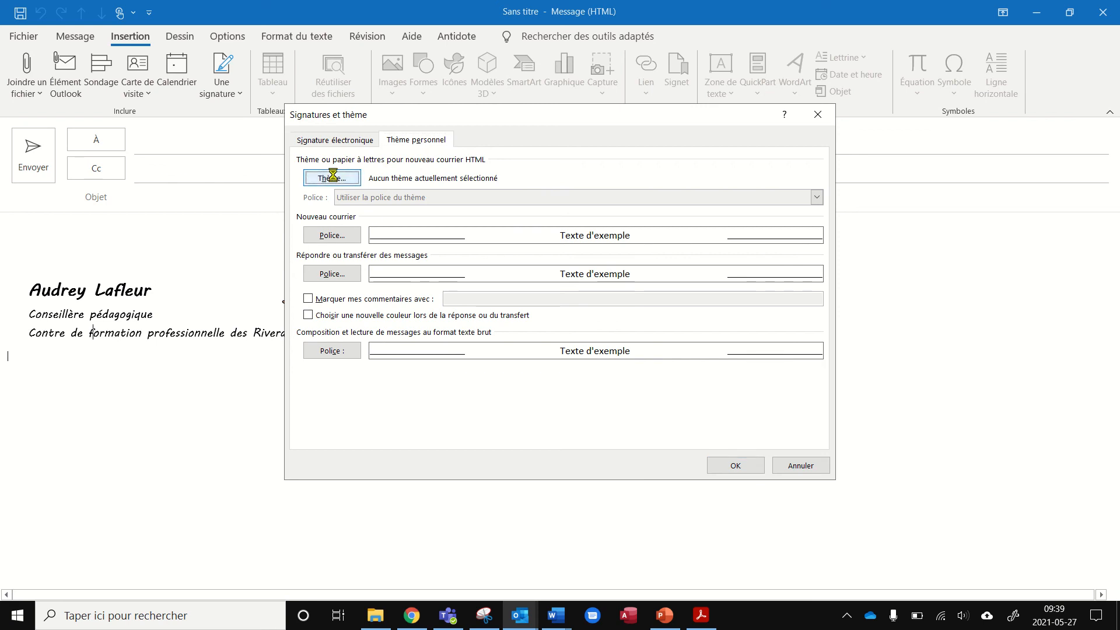
pyautogui.click(378, 182)
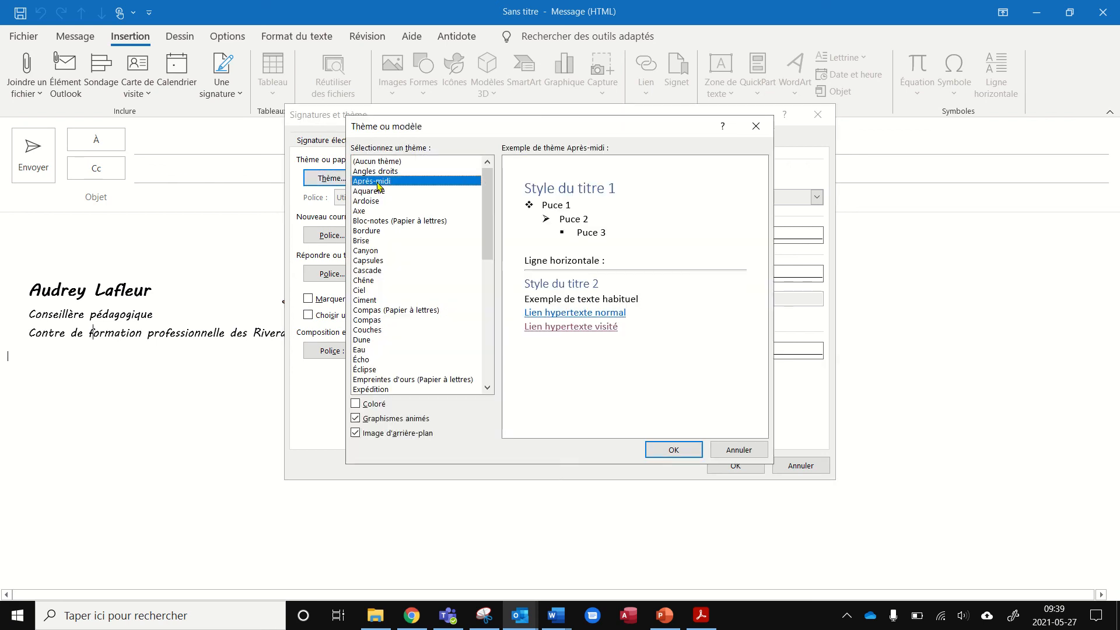
pyautogui.click(373, 200)
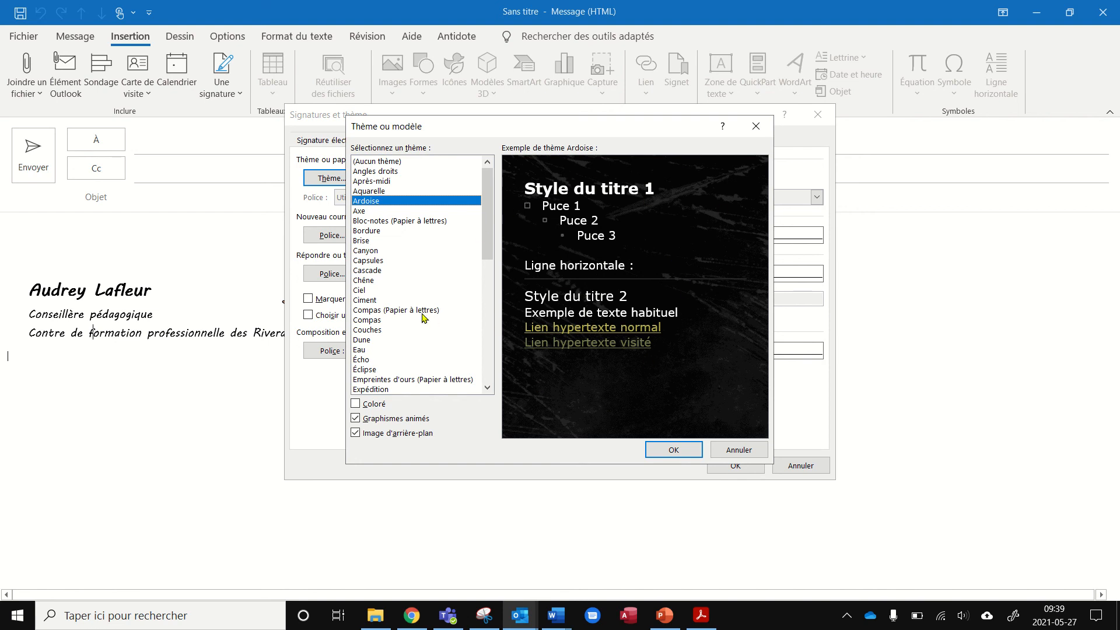
pyautogui.click(361, 211)
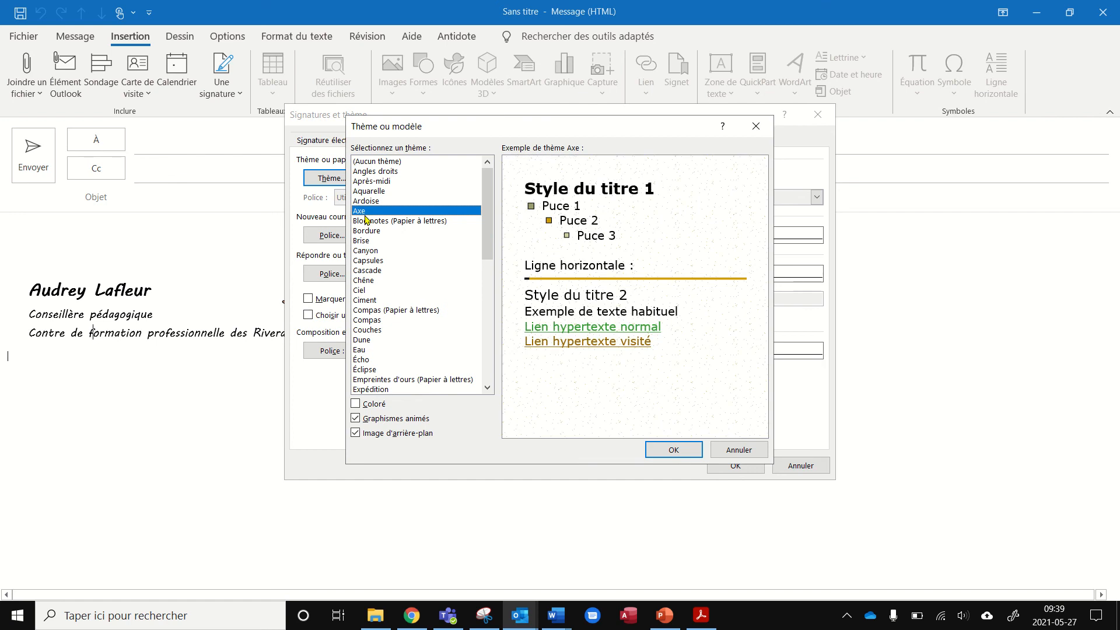
pyautogui.click(374, 222)
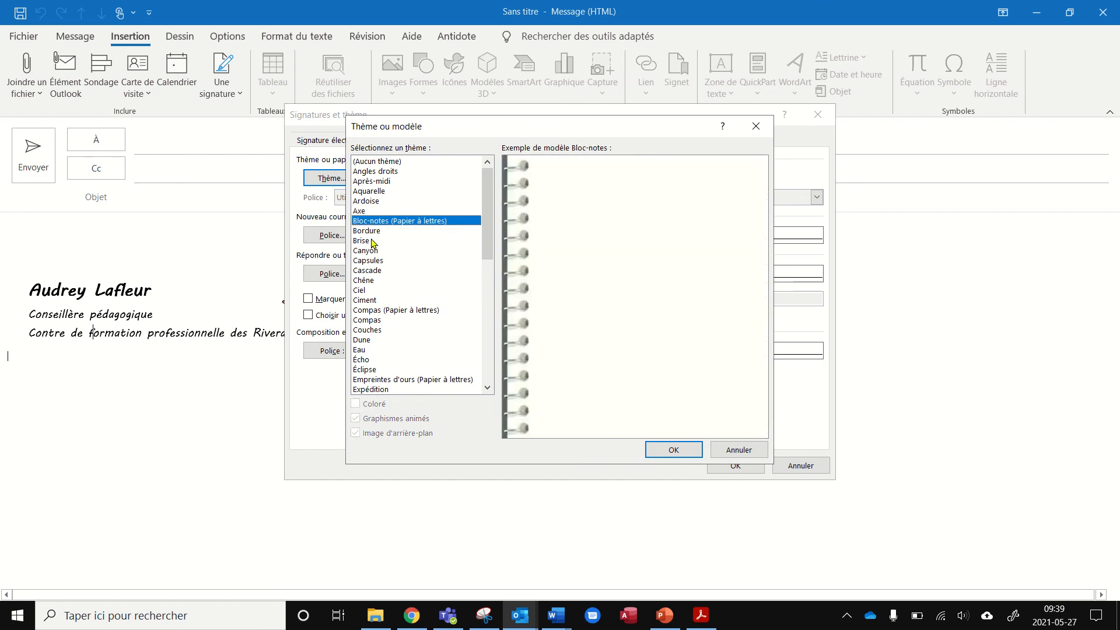
pyautogui.click(371, 243)
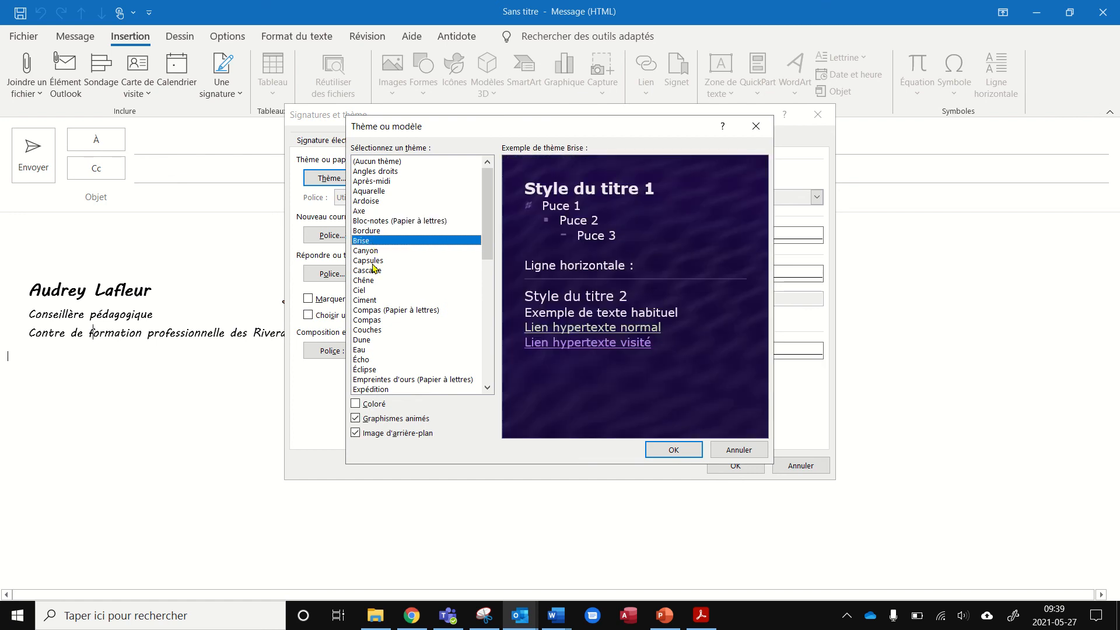
pyautogui.click(374, 269)
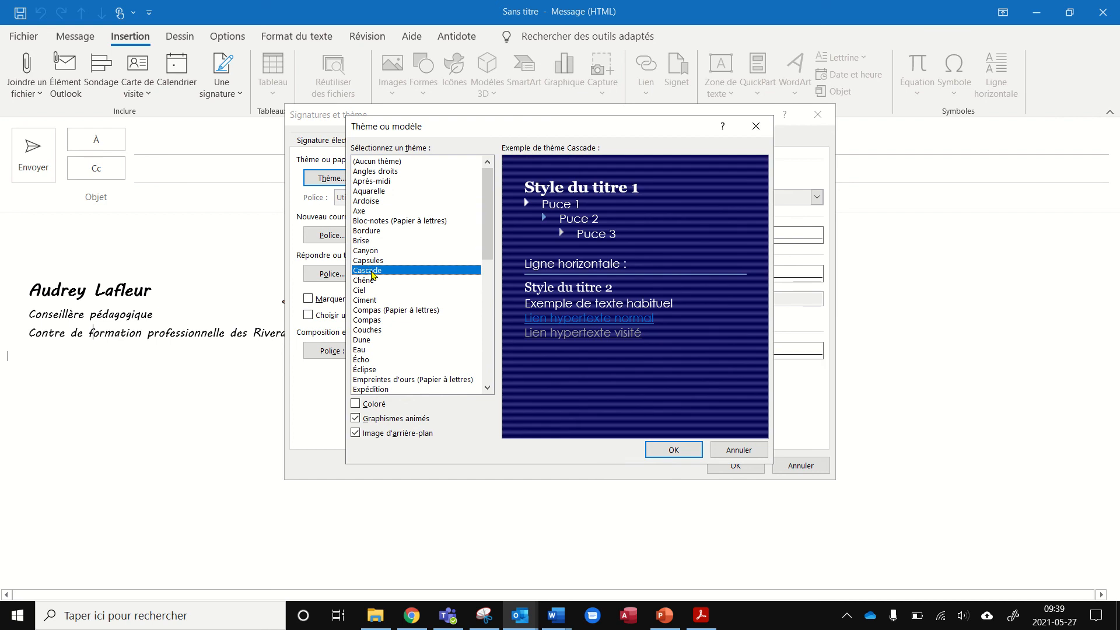
pyautogui.click(369, 301)
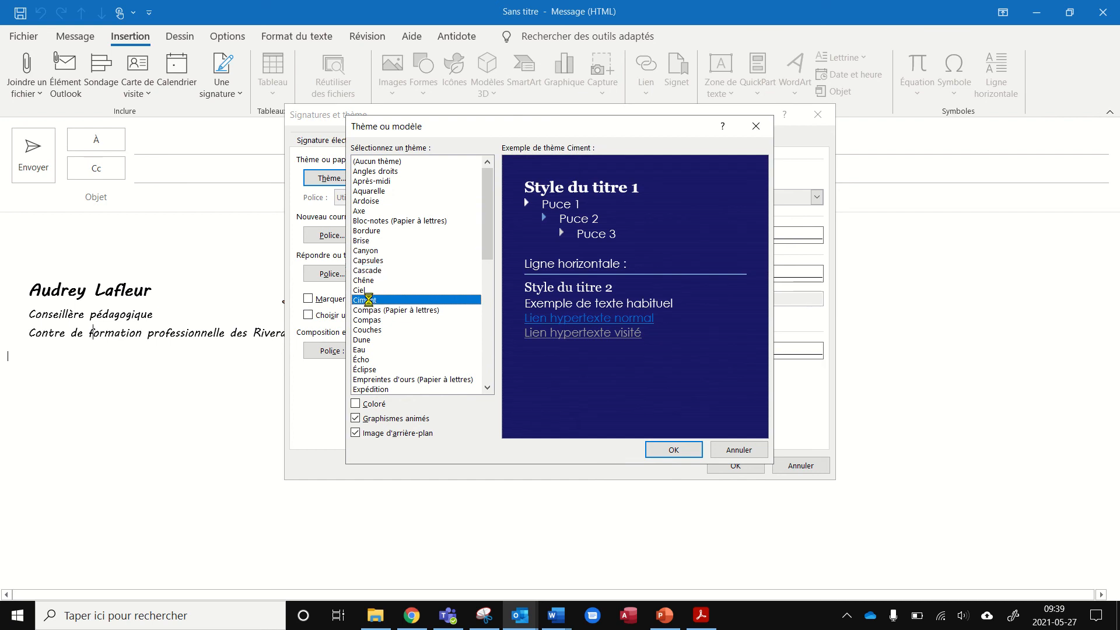
pyautogui.click(376, 370)
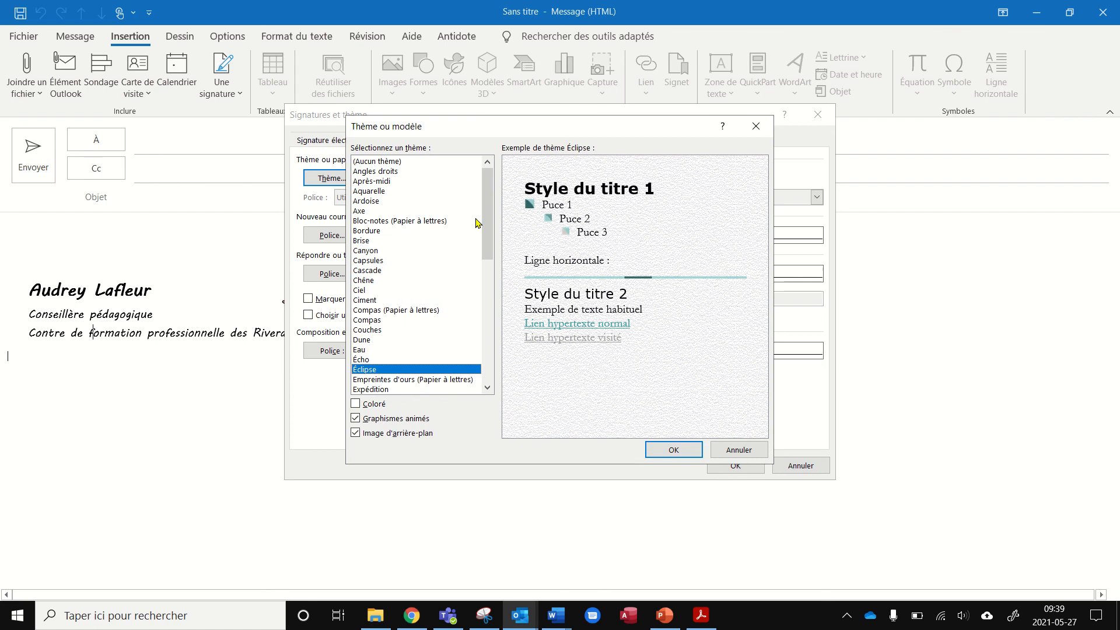
# Preview the Géomètre, Jungle, Aquarelle, Ardoise and Axe themes, and leave the theme selection without applying one.
pyautogui.moveTo(487, 227); pyautogui.dragTo(478, 263)
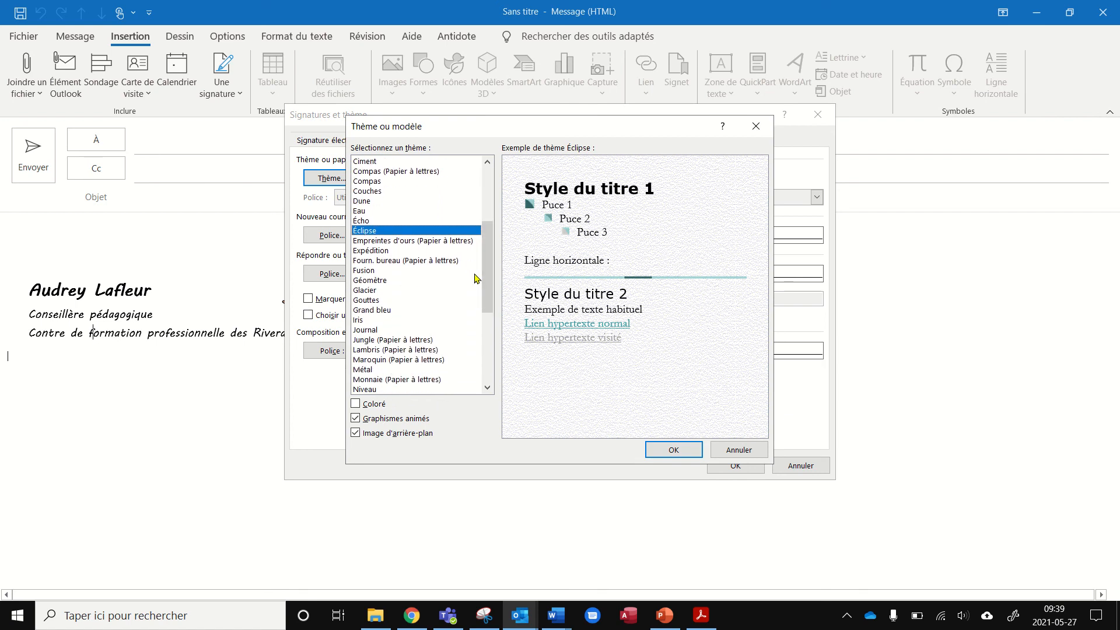
pyautogui.click(373, 281)
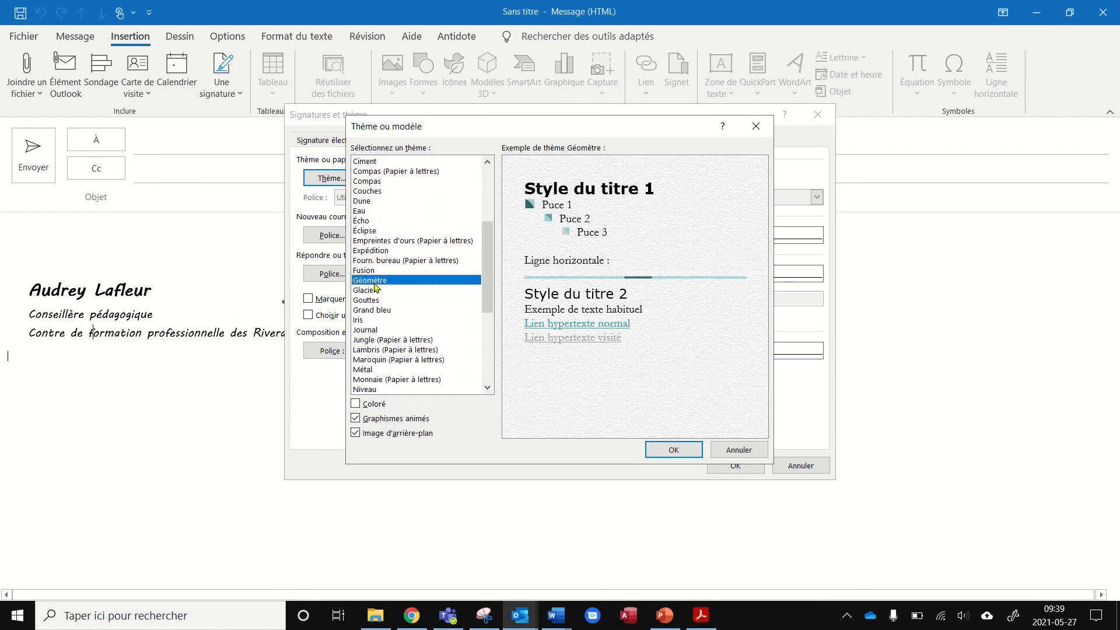
pyautogui.click(378, 341)
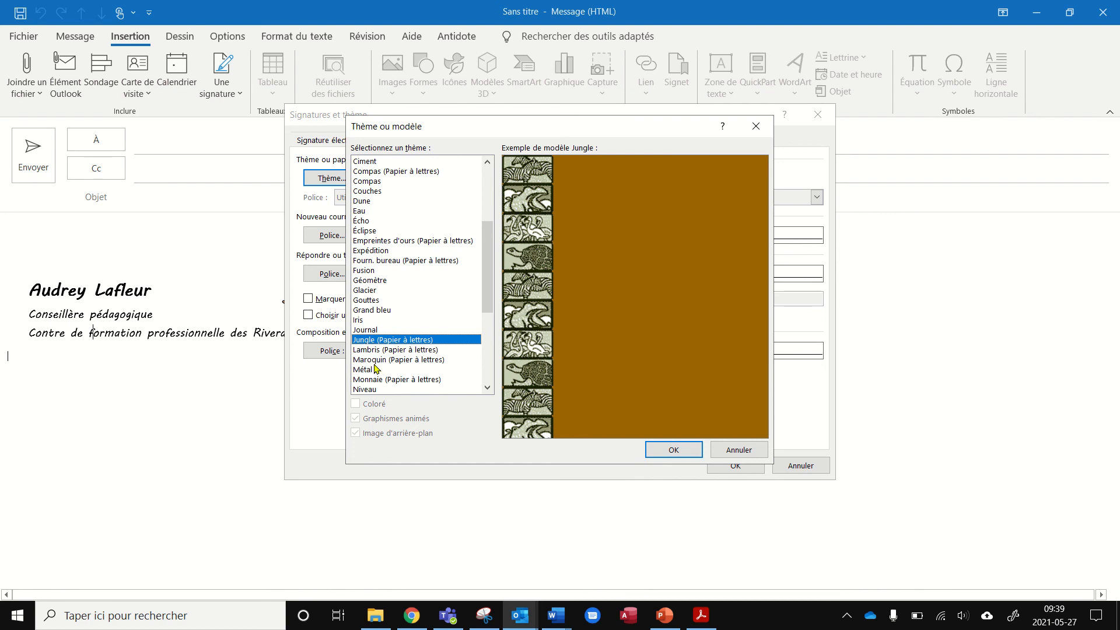
pyautogui.moveTo(484, 293); pyautogui.dragTo(484, 241)
pyautogui.click(385, 193)
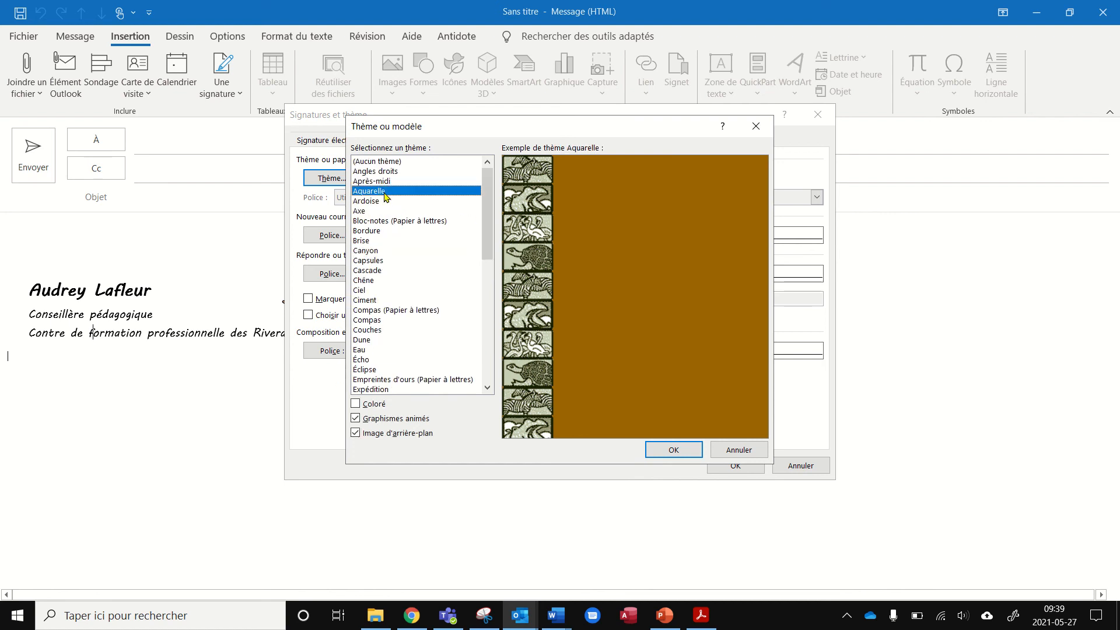
pyautogui.click(371, 201)
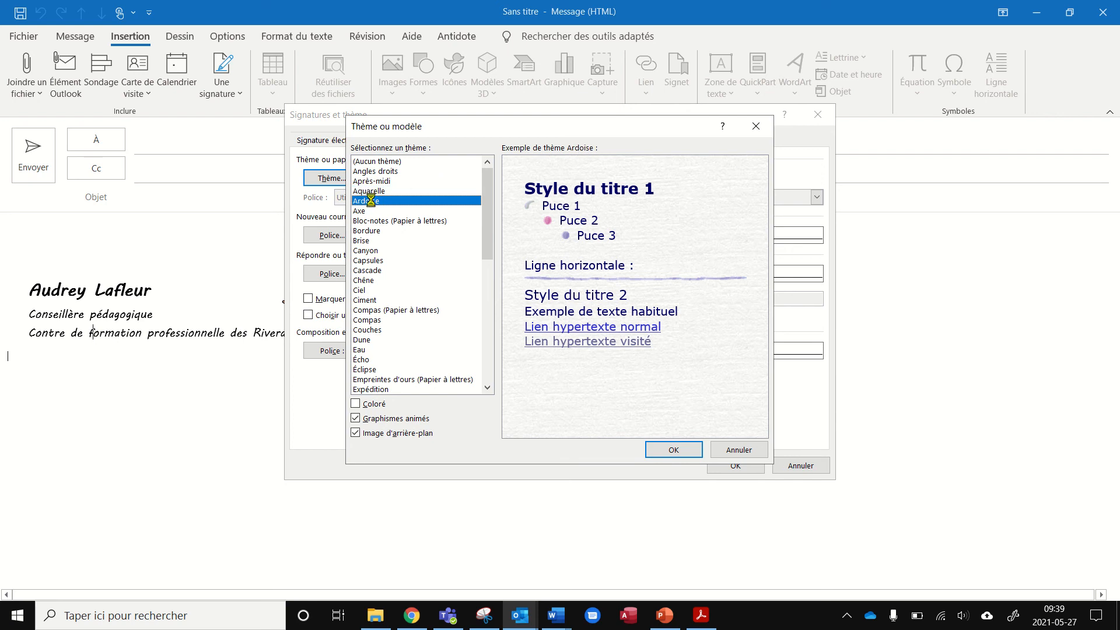
pyautogui.click(366, 210)
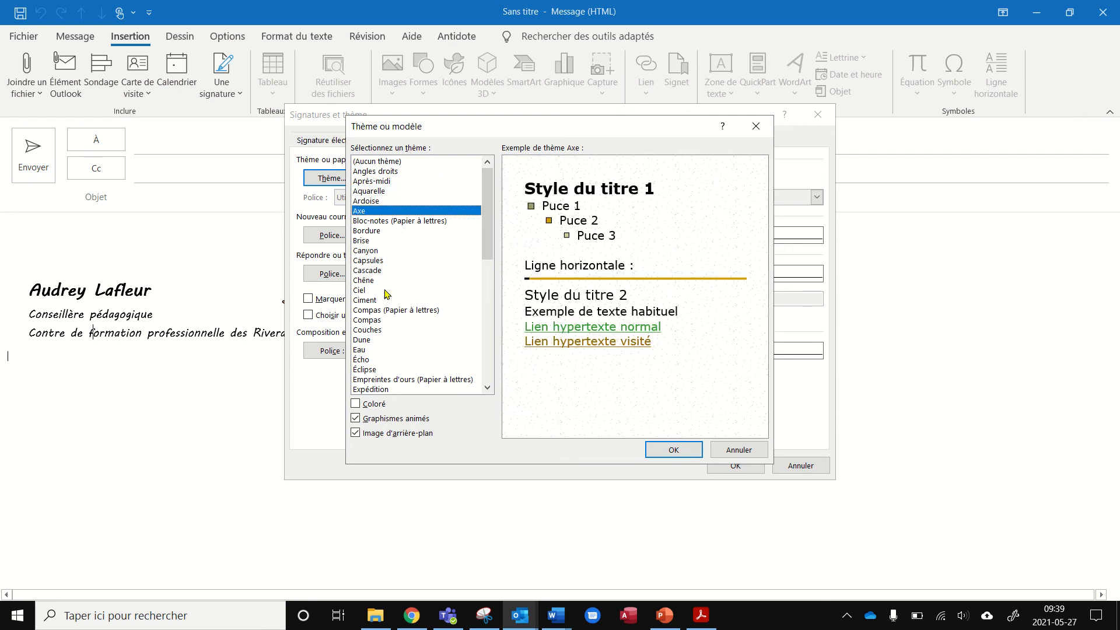
pyautogui.click(739, 450)
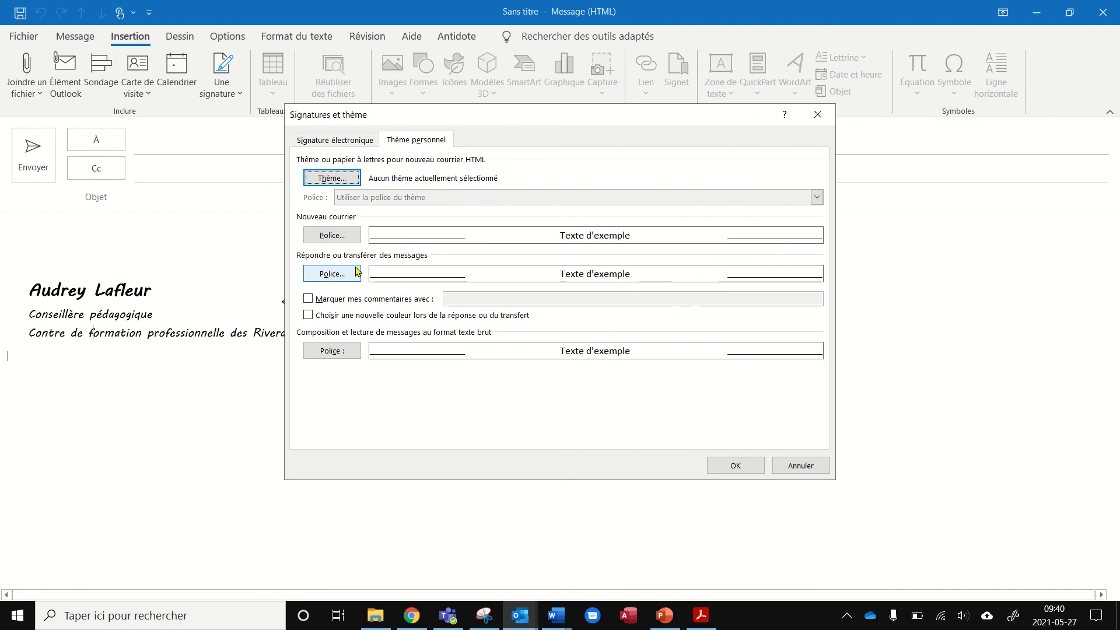
# Review the electronic signature and personal theme settings once more, ending on the electronic signature settings.
pyautogui.click(340, 139)
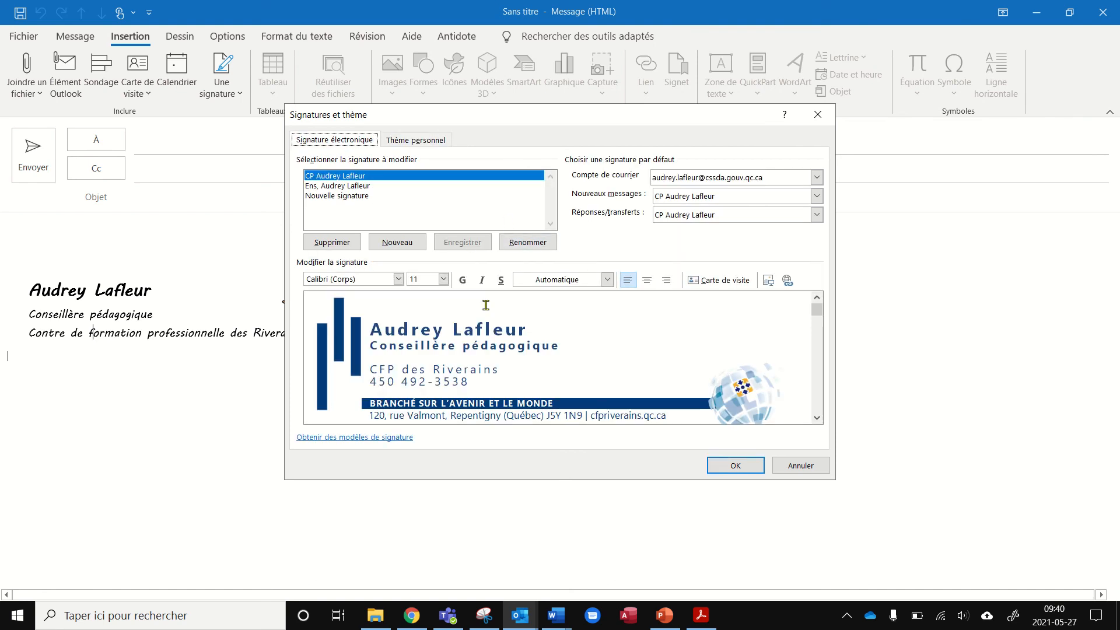
pyautogui.click(424, 140)
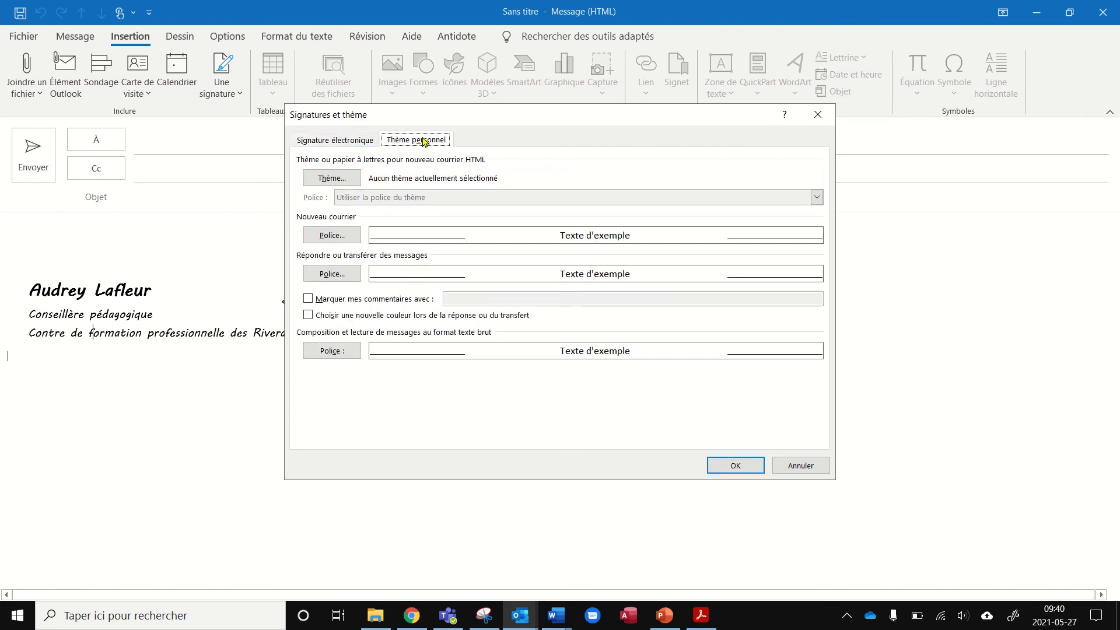
pyautogui.click(353, 145)
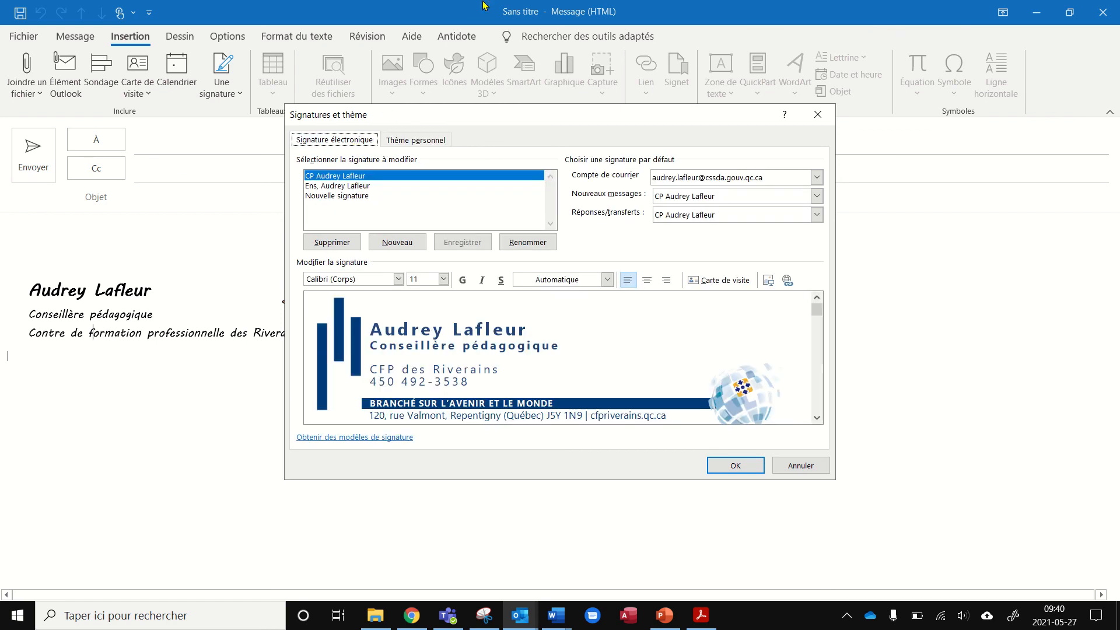